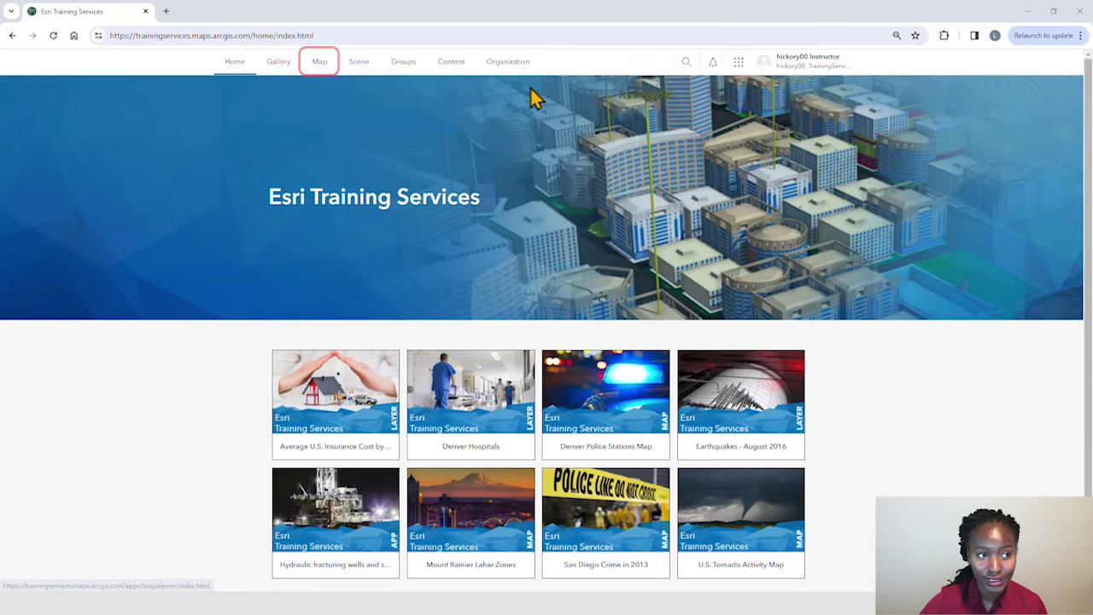
# Step: Launch Map Viewer from the ArcGIS app launcher to start a new untitled map
pyautogui.click(741, 63)
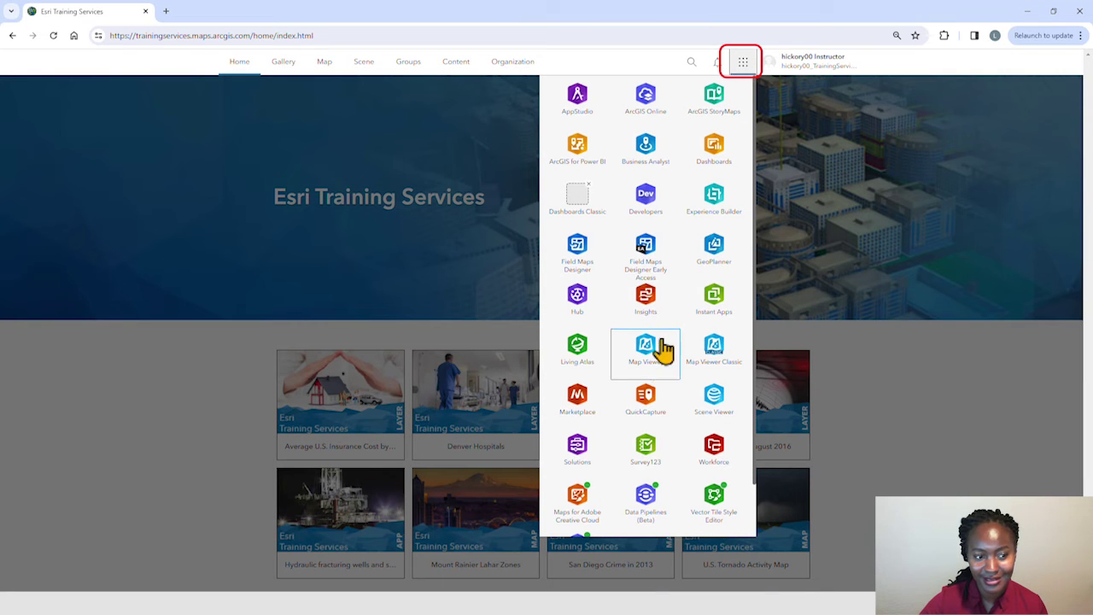
pyautogui.click(662, 379)
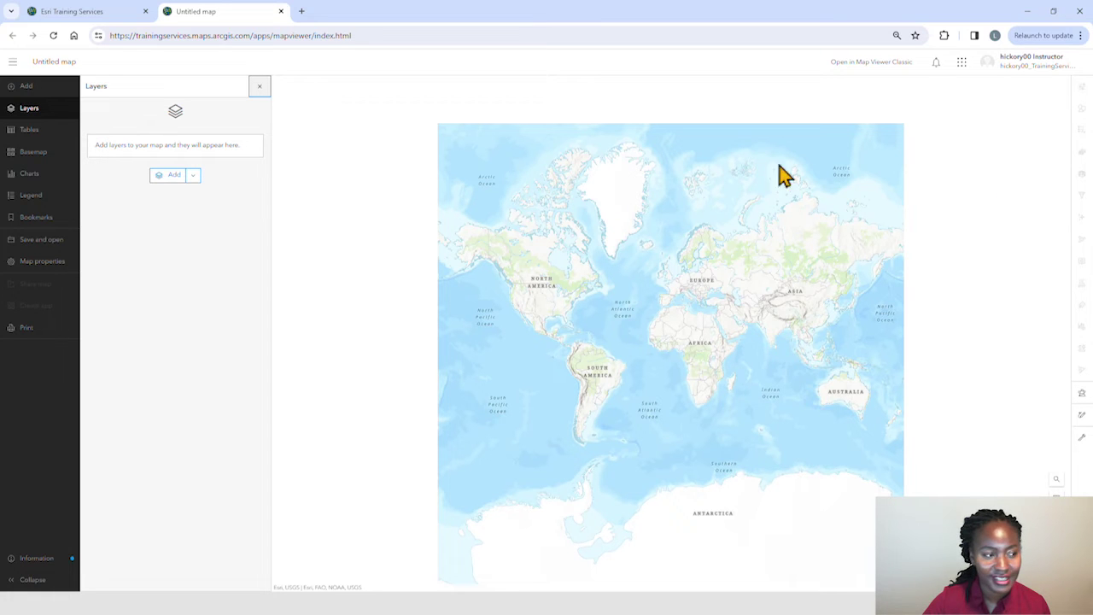
# Step: Add the Living Arrangements Euro Region layer from My content and set it to 25% transparency
pyautogui.click(170, 177)
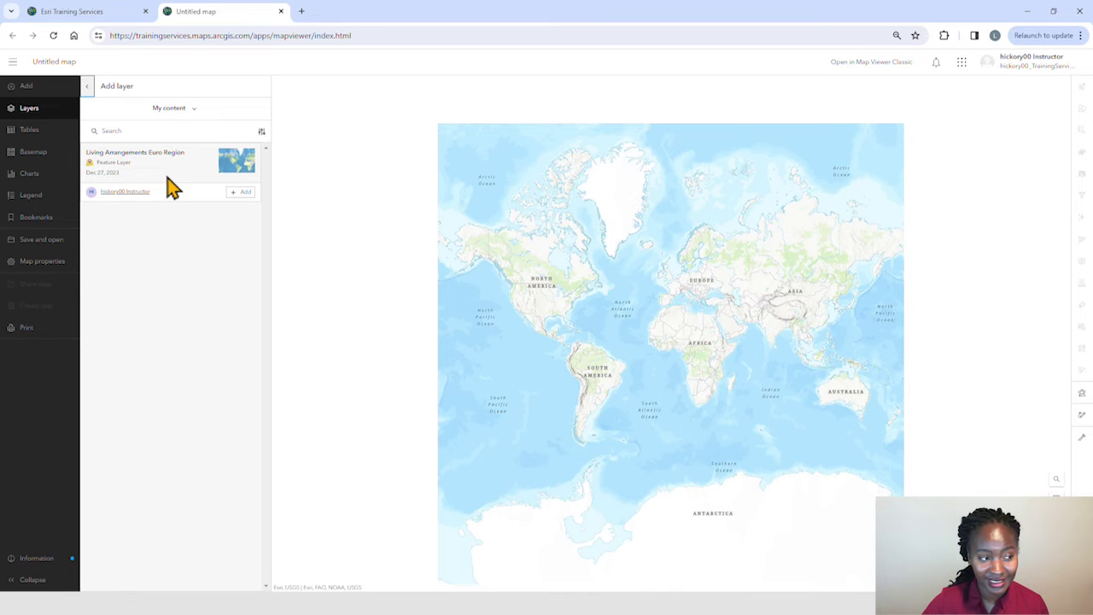
pyautogui.click(239, 192)
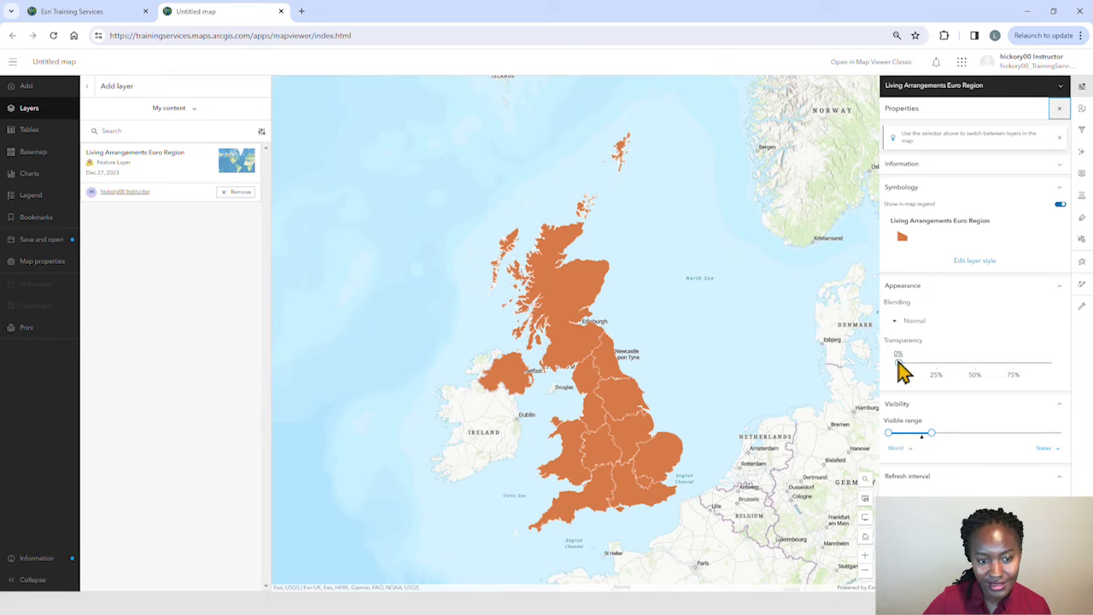
pyautogui.moveTo(898, 362); pyautogui.dragTo(939, 381)
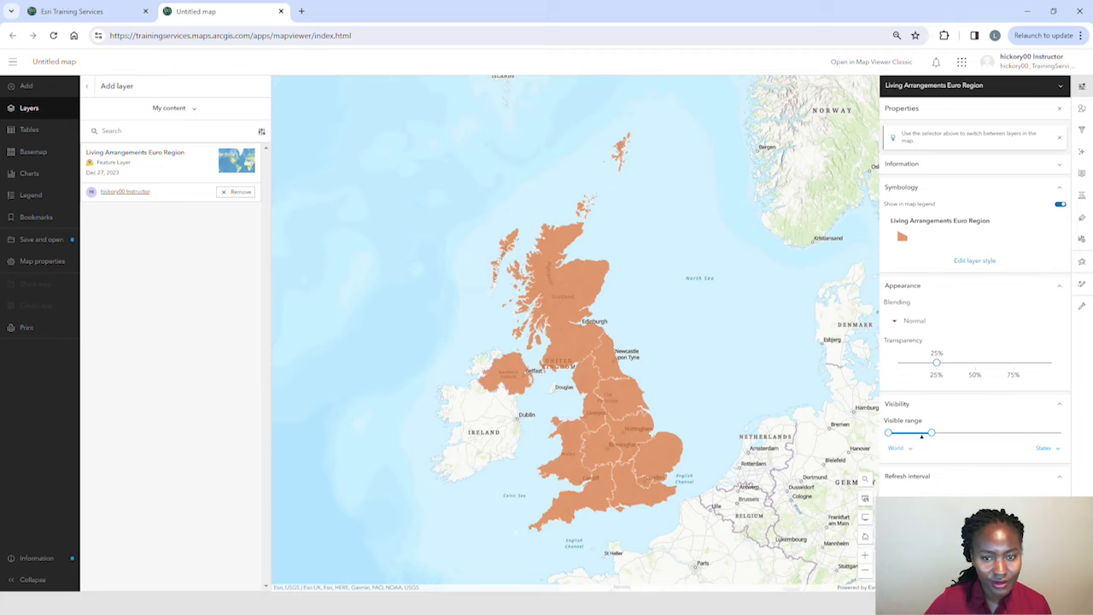
pyautogui.click(1081, 110)
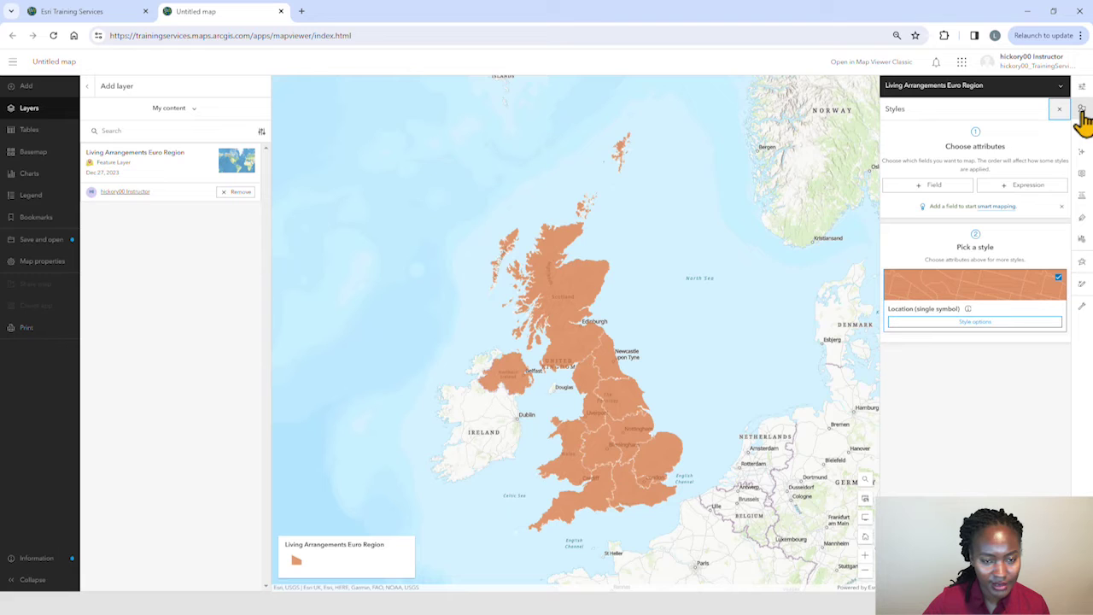
# Step: Style the regions by Percentage of Married Couples (%) using Counts and Amounts (color)
pyautogui.click(932, 187)
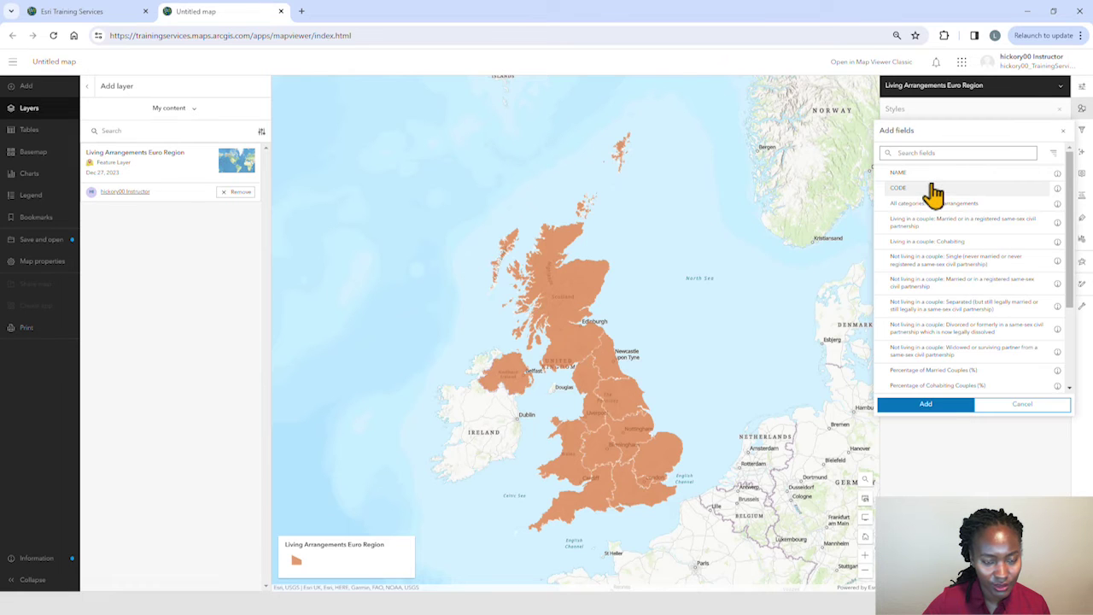
pyautogui.doubleClick(935, 372)
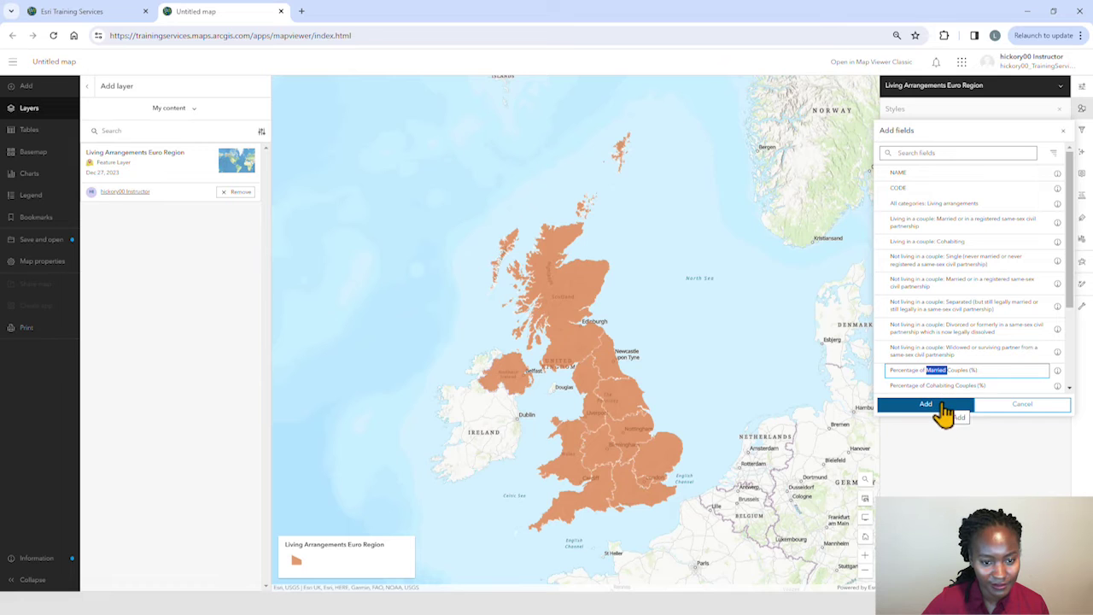
pyautogui.click(940, 407)
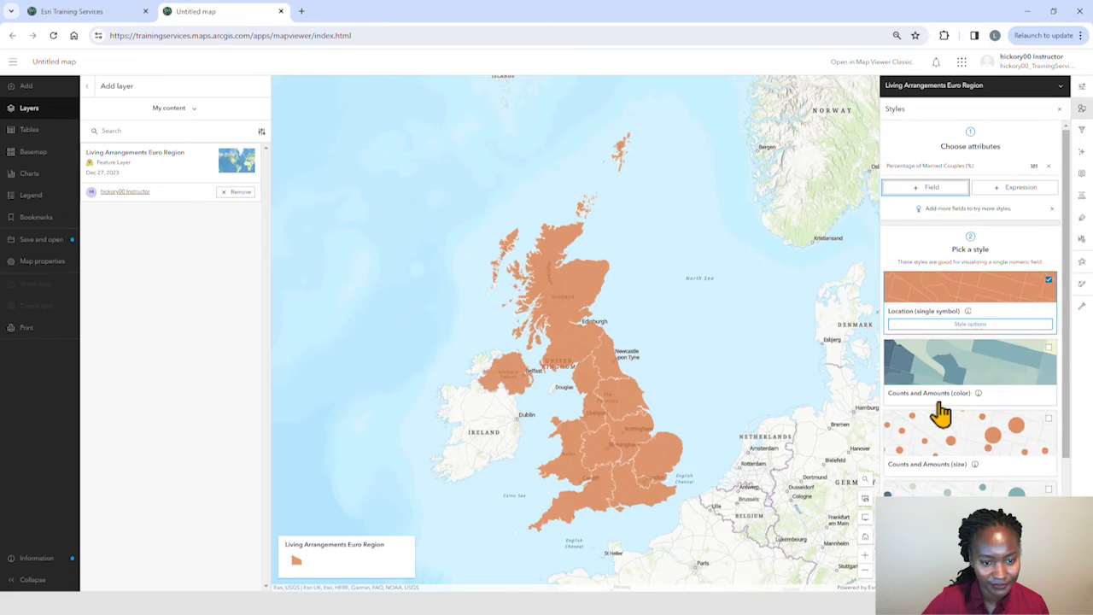
pyautogui.click(938, 403)
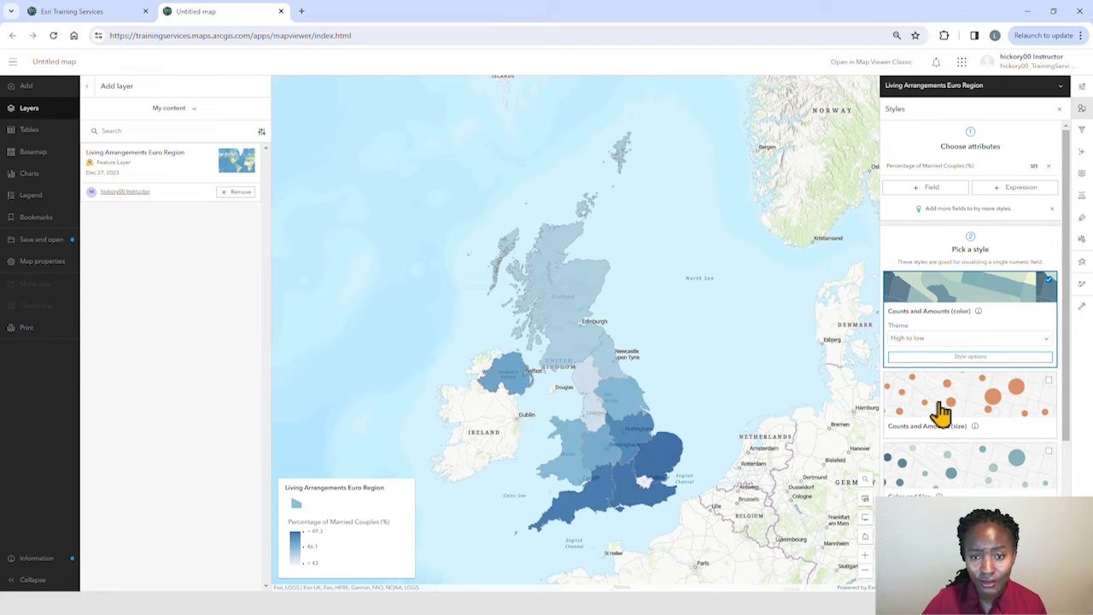
# Step: Change the symbol fill to the pale-yellow-to-deep-purple colour ramp
pyautogui.click(941, 357)
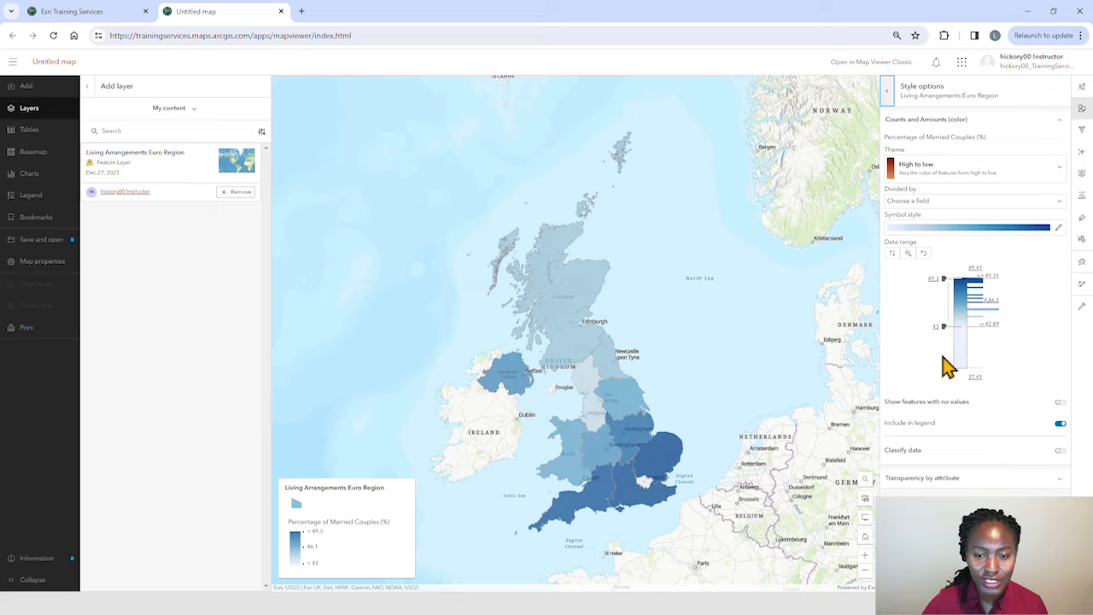
pyautogui.click(967, 228)
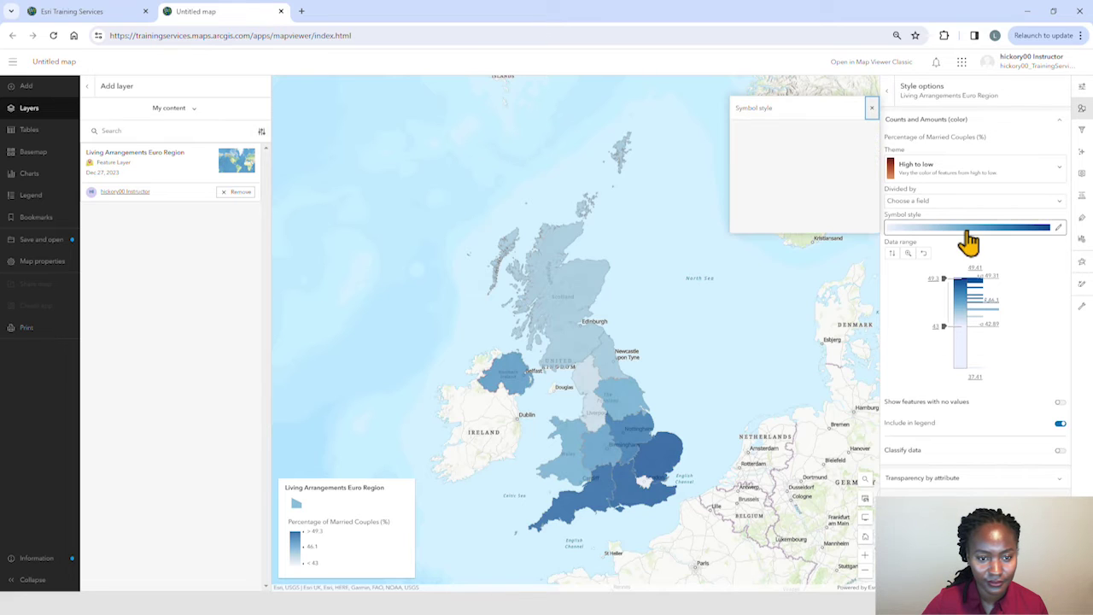
pyautogui.click(811, 205)
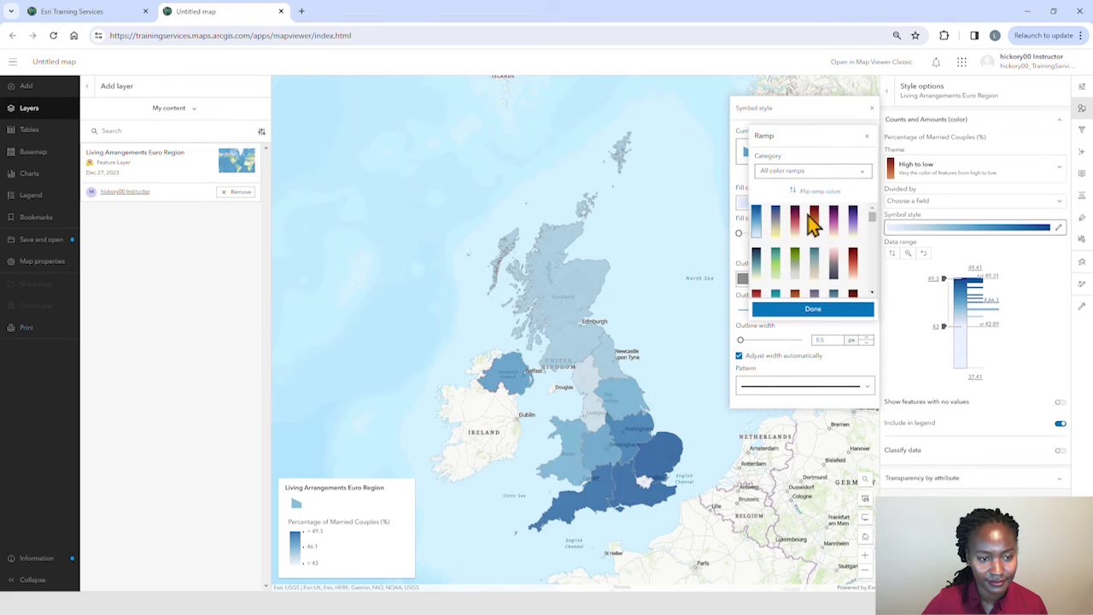
pyautogui.click(796, 224)
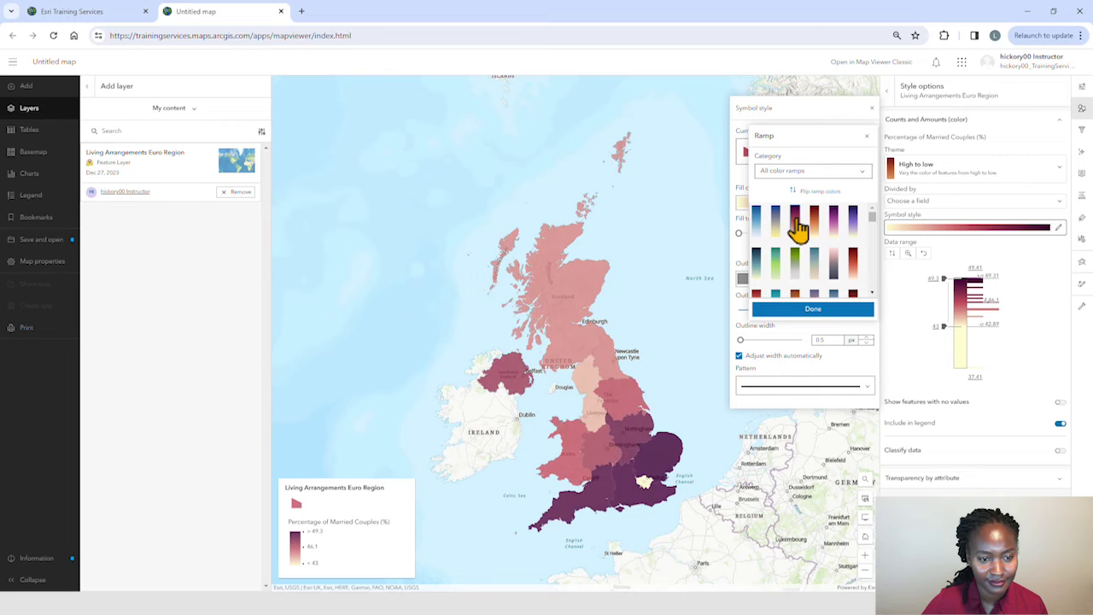
pyautogui.click(822, 311)
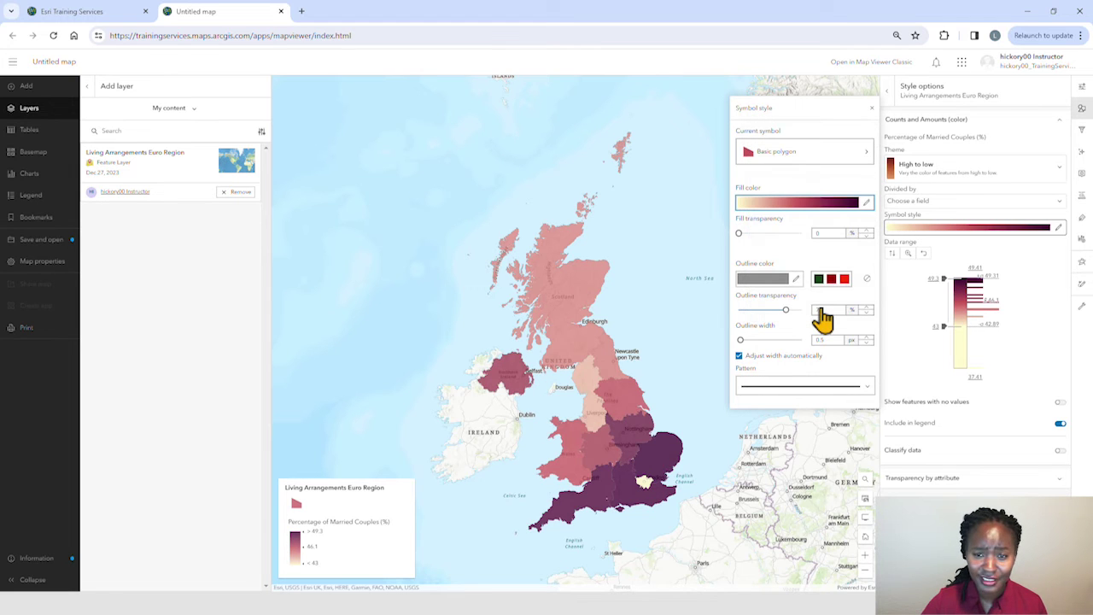
pyautogui.click(975, 597)
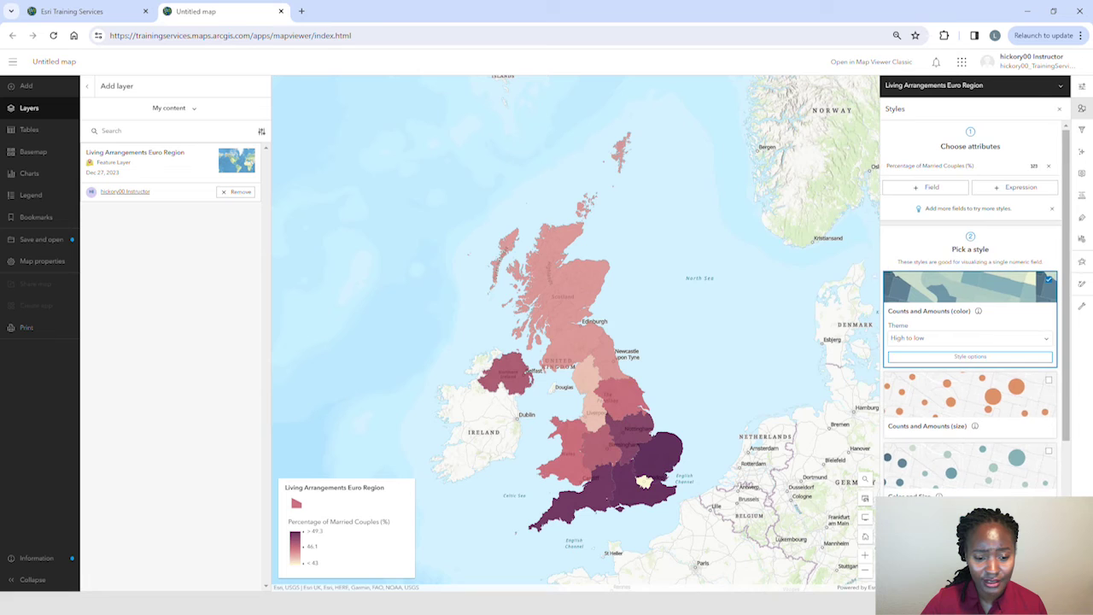
pyautogui.click(975, 597)
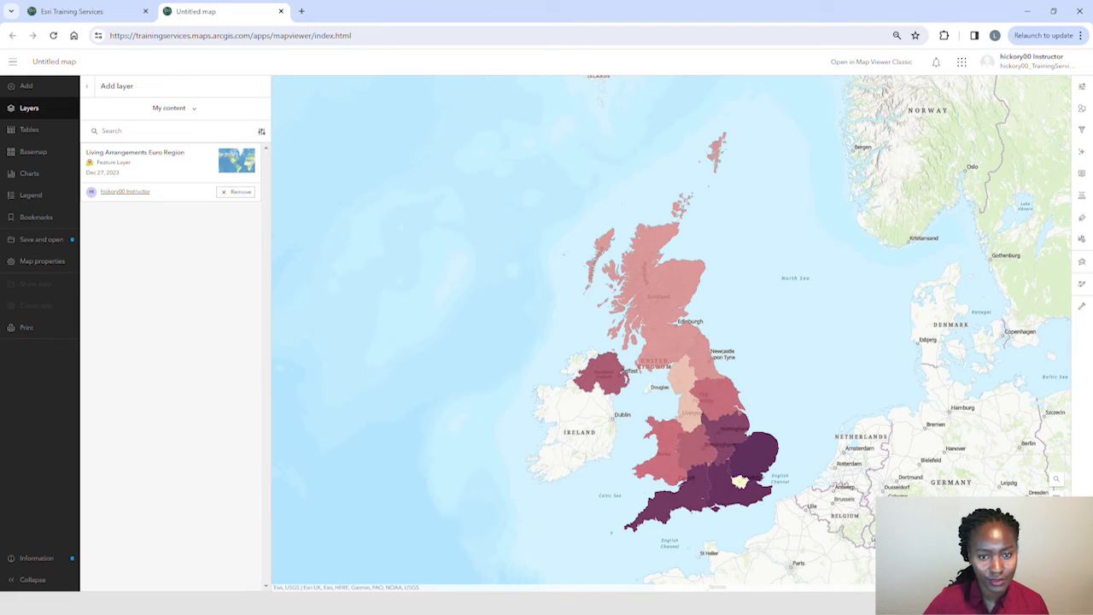
pyautogui.click(1081, 131)
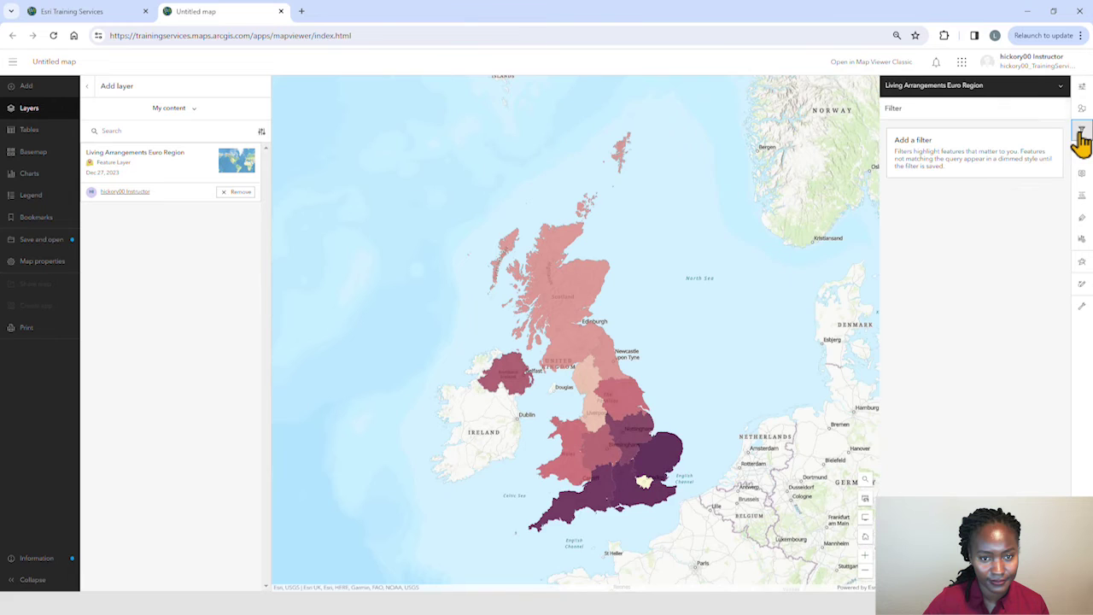
# Step: Add a filter where NAME includes East Midlands, London, Scotland and West Midlands
pyautogui.click(982, 197)
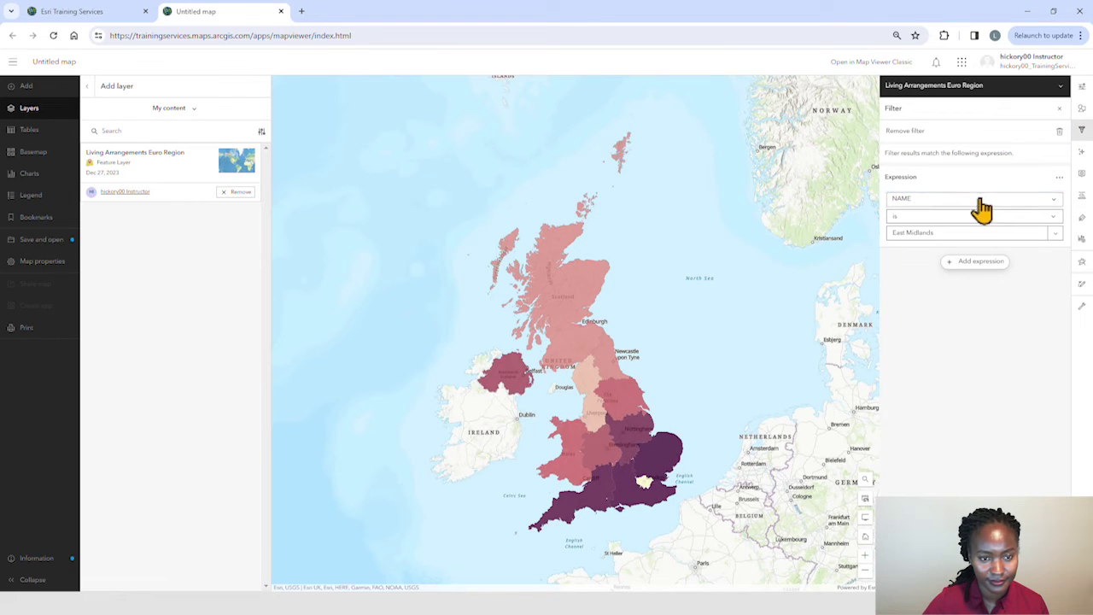
pyautogui.click(978, 220)
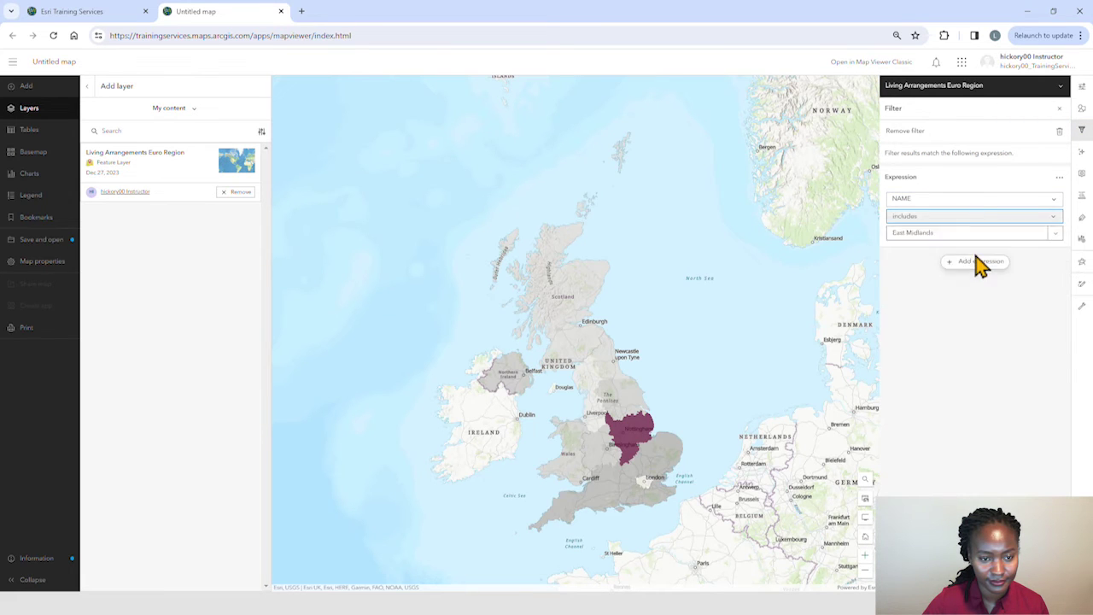
pyautogui.click(978, 258)
pyautogui.click(975, 247)
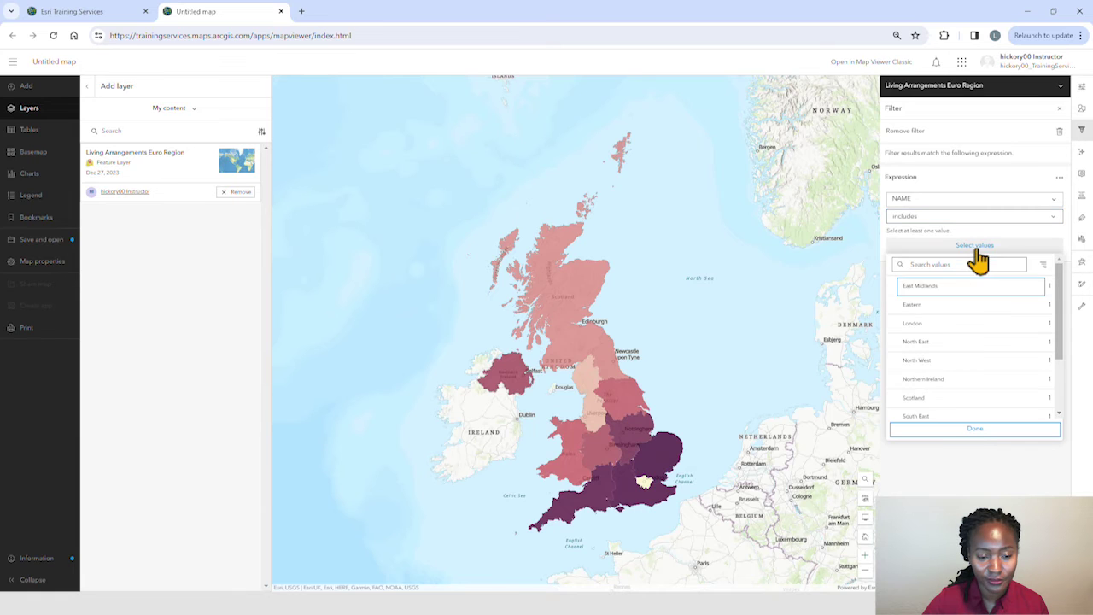
pyautogui.click(950, 291)
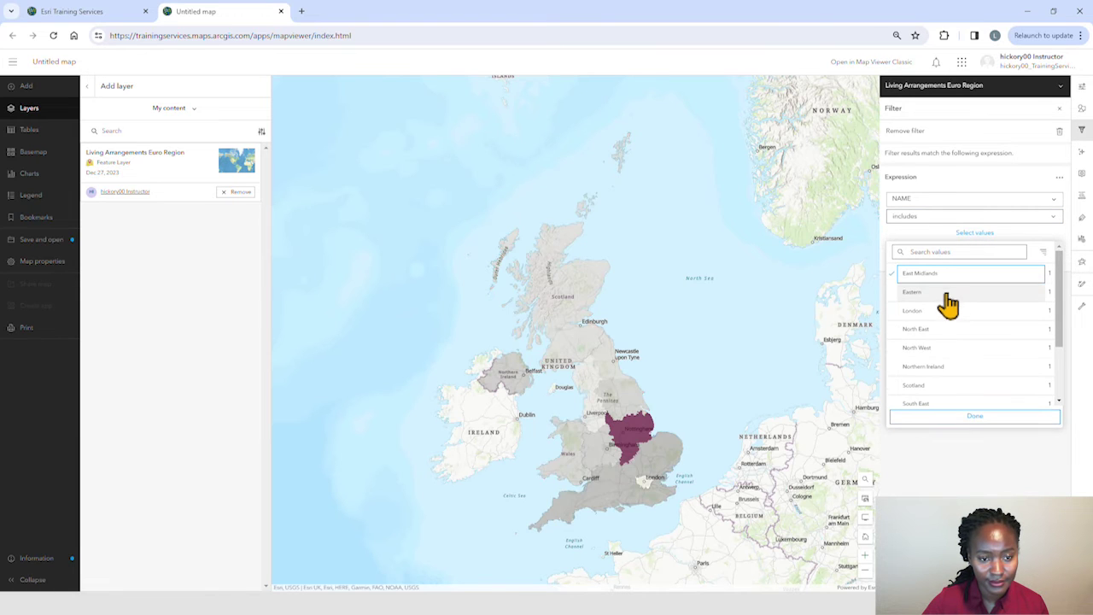
pyautogui.click(943, 312)
pyautogui.click(944, 386)
pyautogui.scroll(-1, 945, 393)
pyautogui.scroll(-2, 945, 393)
pyautogui.click(944, 383)
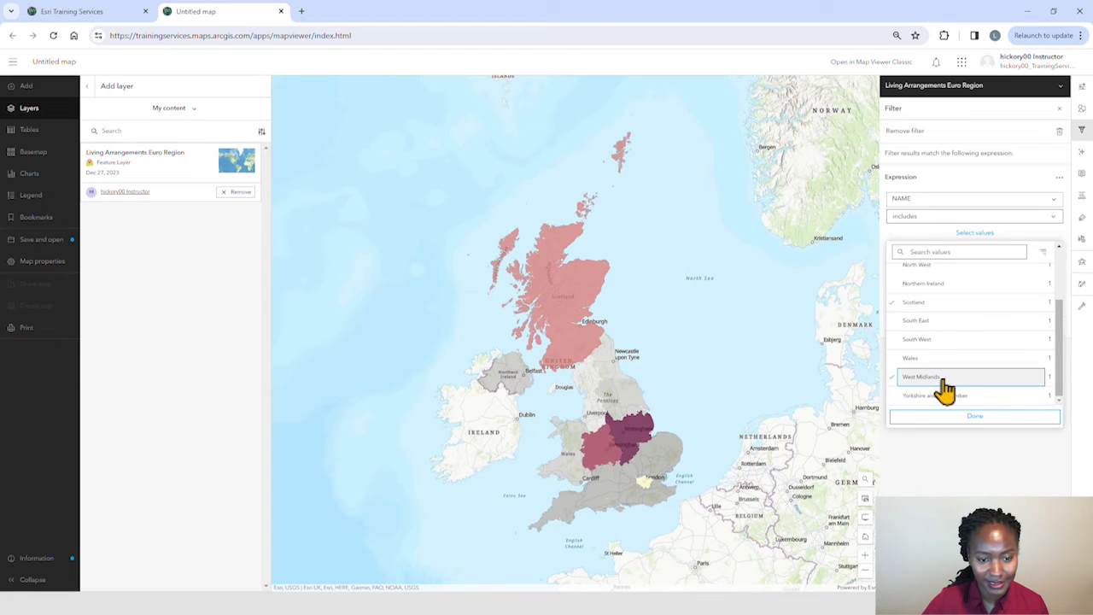
pyautogui.click(955, 418)
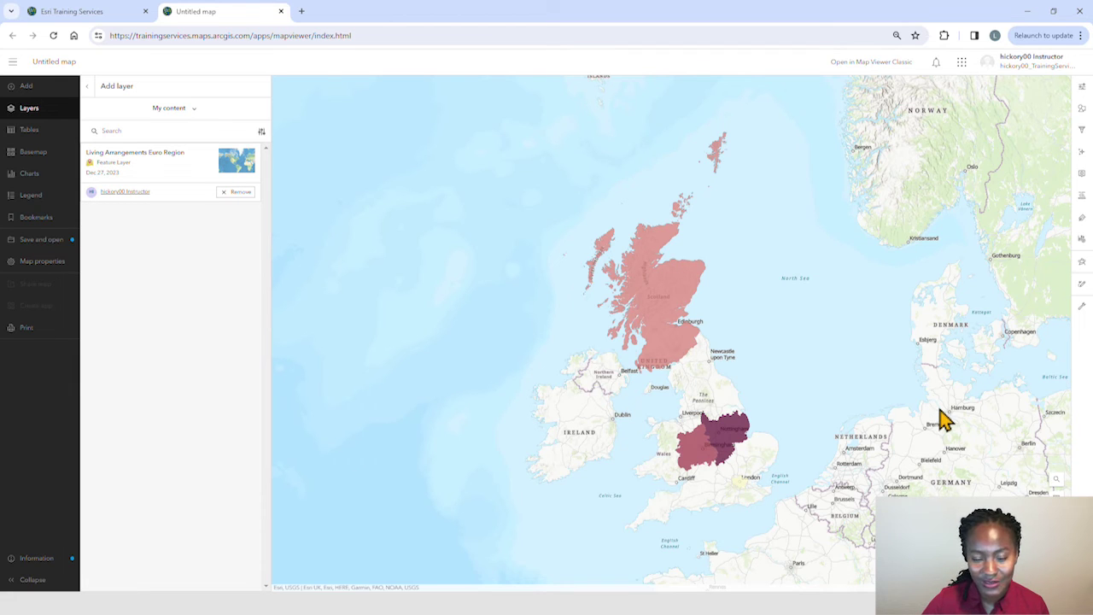
pyautogui.click(1081, 154)
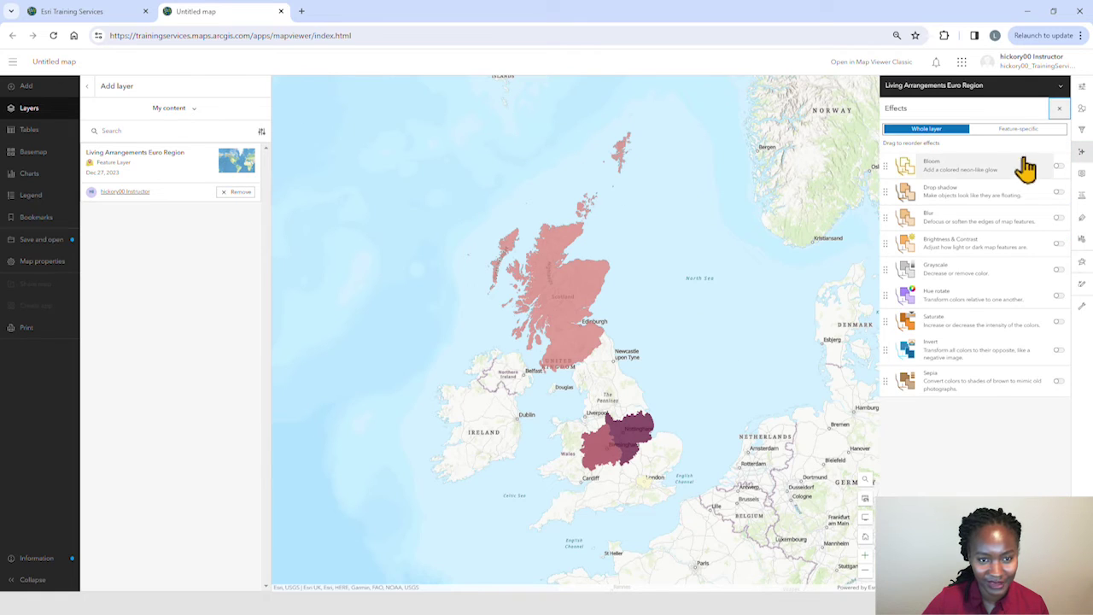
# Step: Try Bloom, Blur and Brightness & Contrast, then keep only a Drop shadow effect
pyautogui.click(1018, 173)
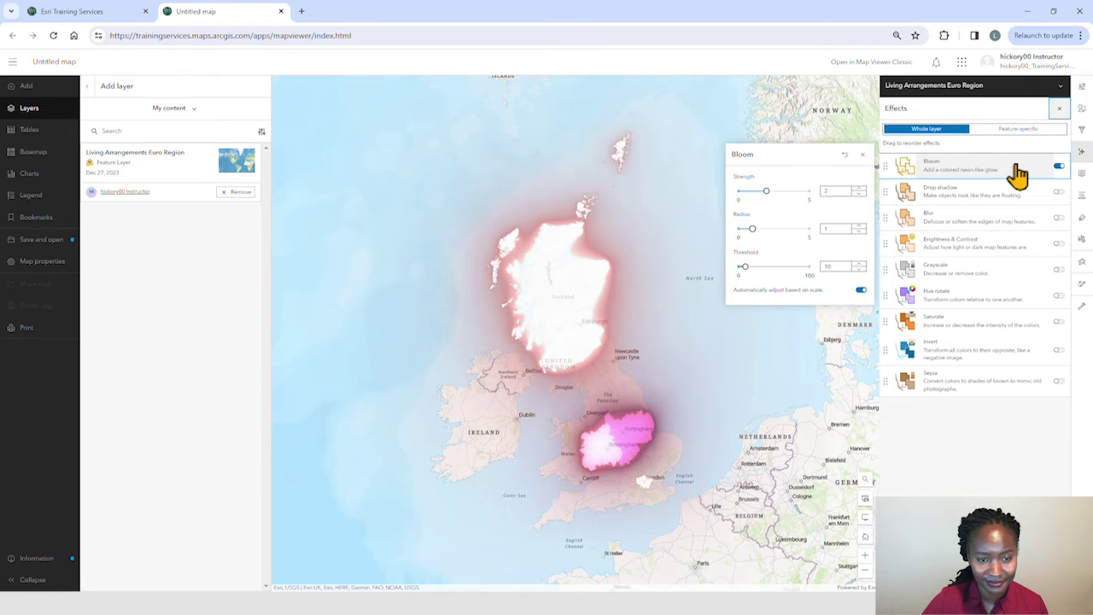
pyautogui.click(1019, 175)
pyautogui.click(1005, 234)
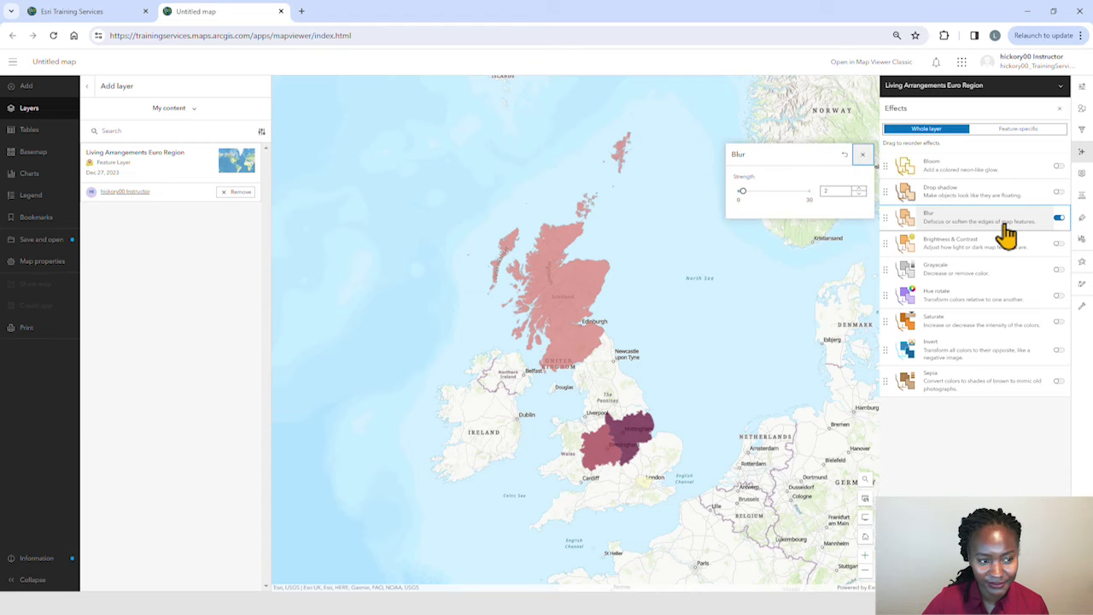
pyautogui.click(1001, 236)
pyautogui.click(1004, 257)
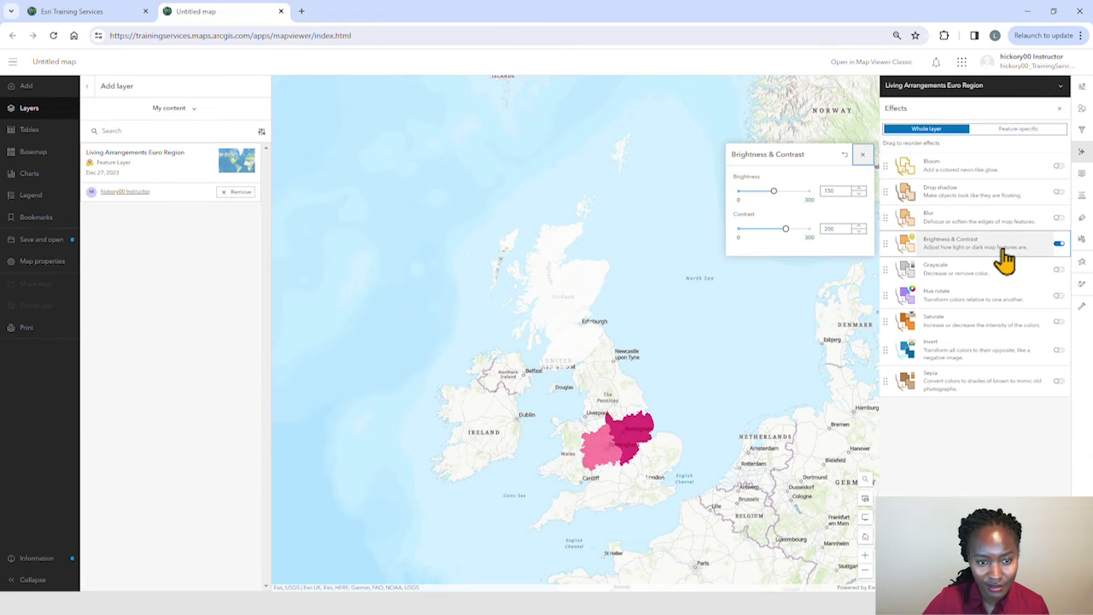
pyautogui.click(1004, 256)
pyautogui.click(1004, 200)
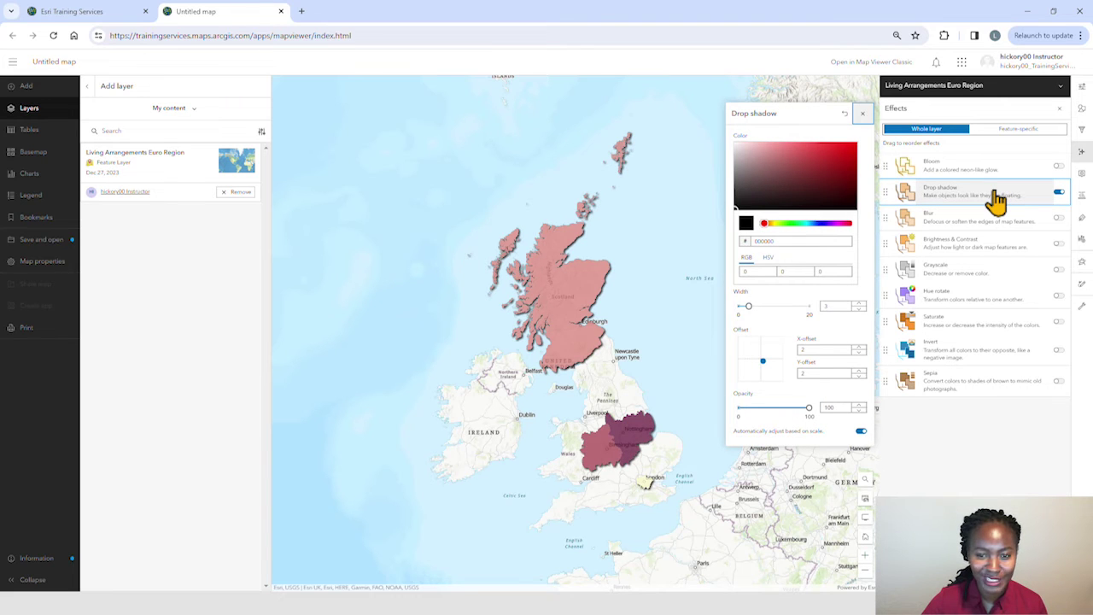
pyautogui.click(863, 113)
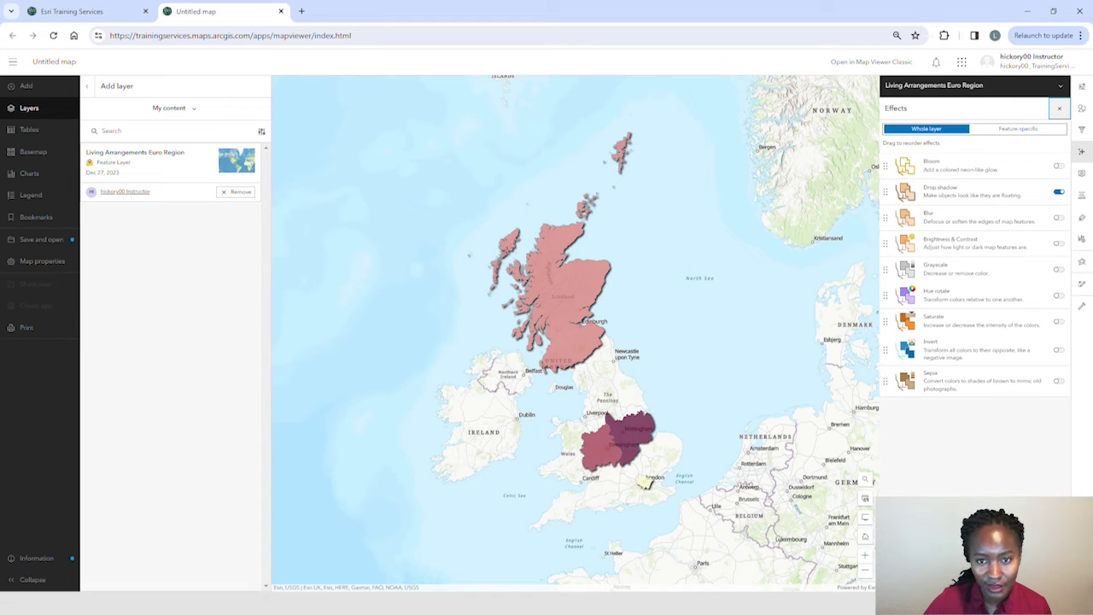
# Step: Open Scotland's pop-up and check its 45.17 Percentage of Married Couples (%) value
pyautogui.click(580, 286)
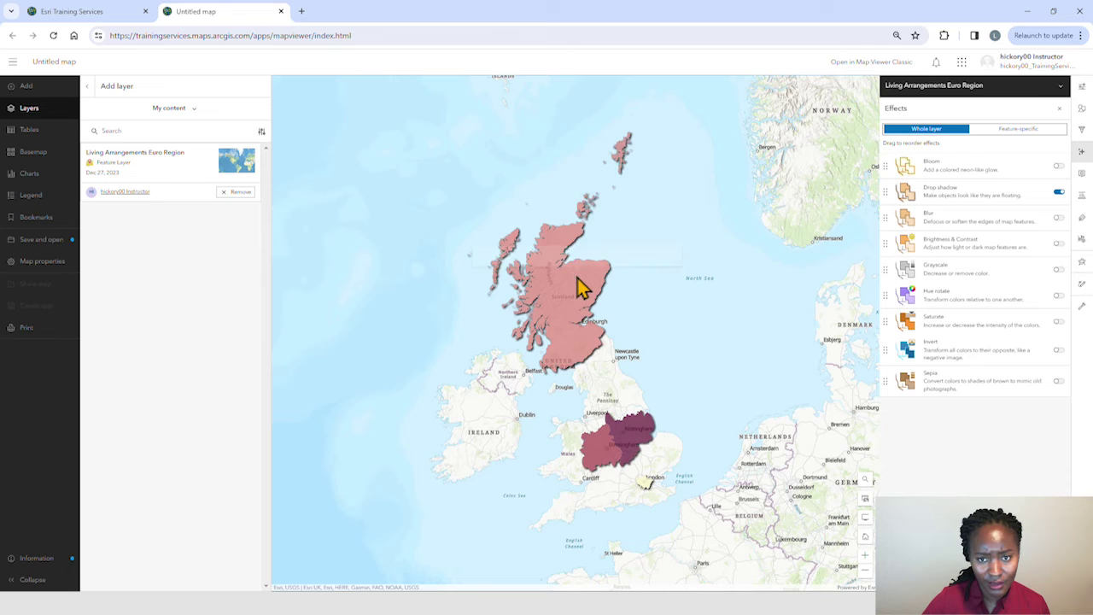
pyautogui.scroll(-3, 589, 212)
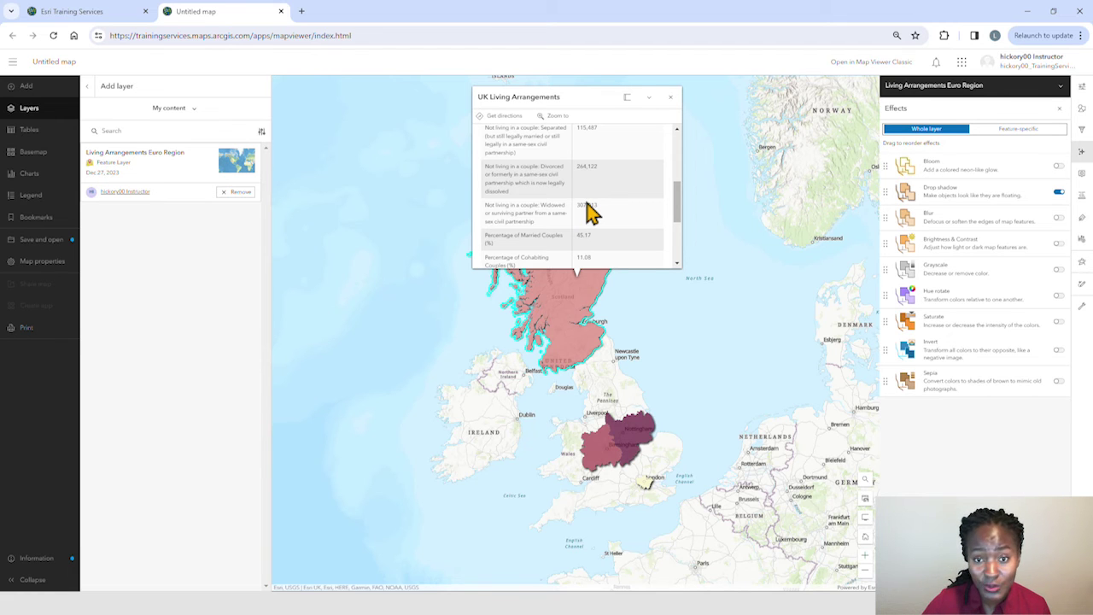
pyautogui.scroll(-1, 585, 201)
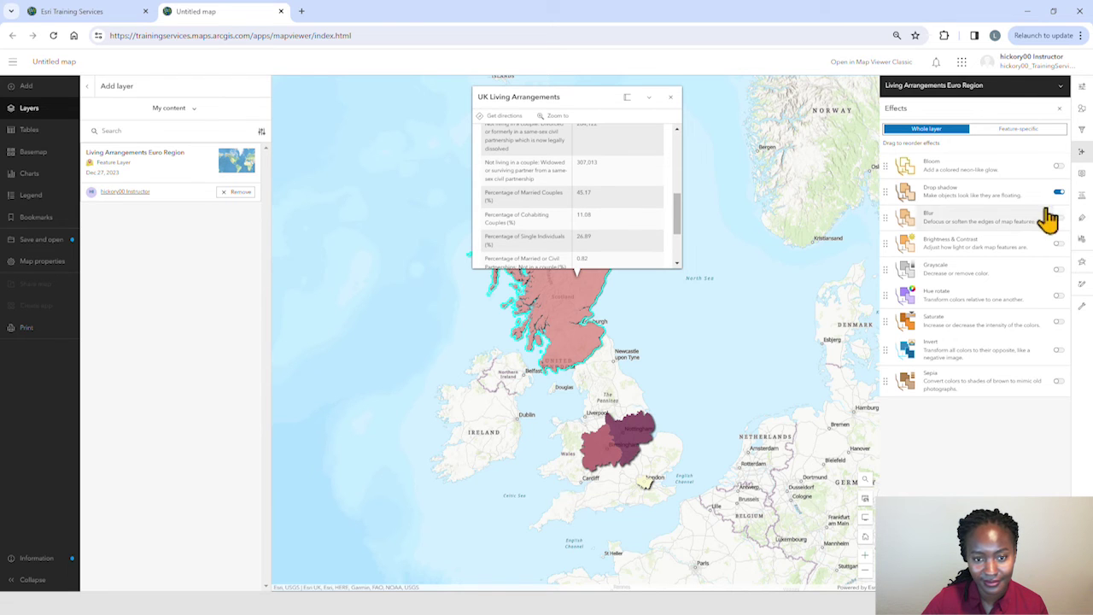
pyautogui.click(1081, 176)
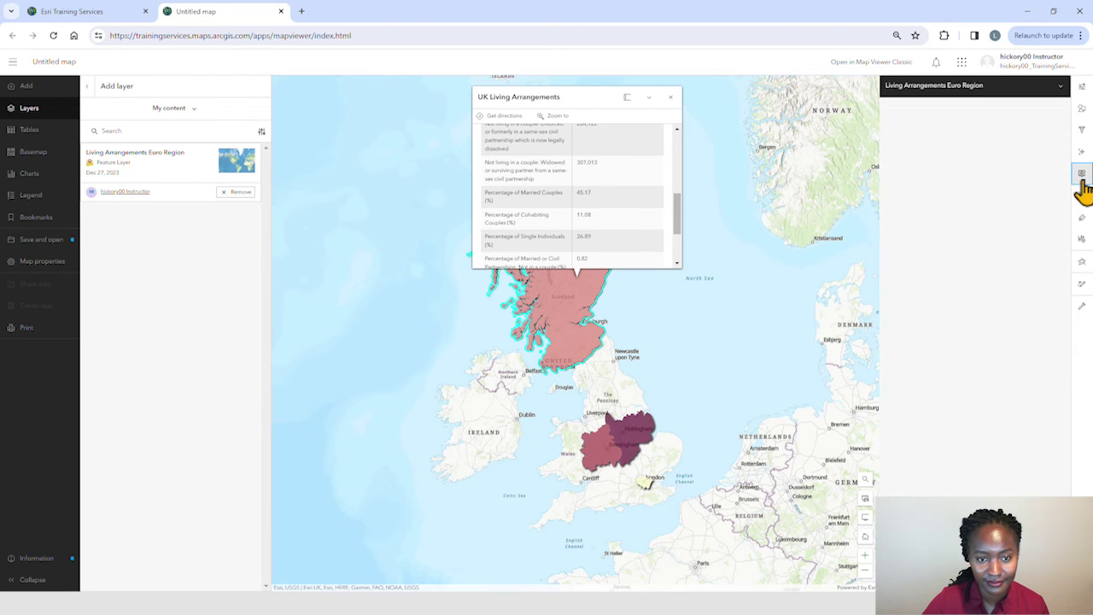
# Step: Remove CODE, All categories and every count field from the pop-up, leaving 8 of 20 fields
pyautogui.click(922, 236)
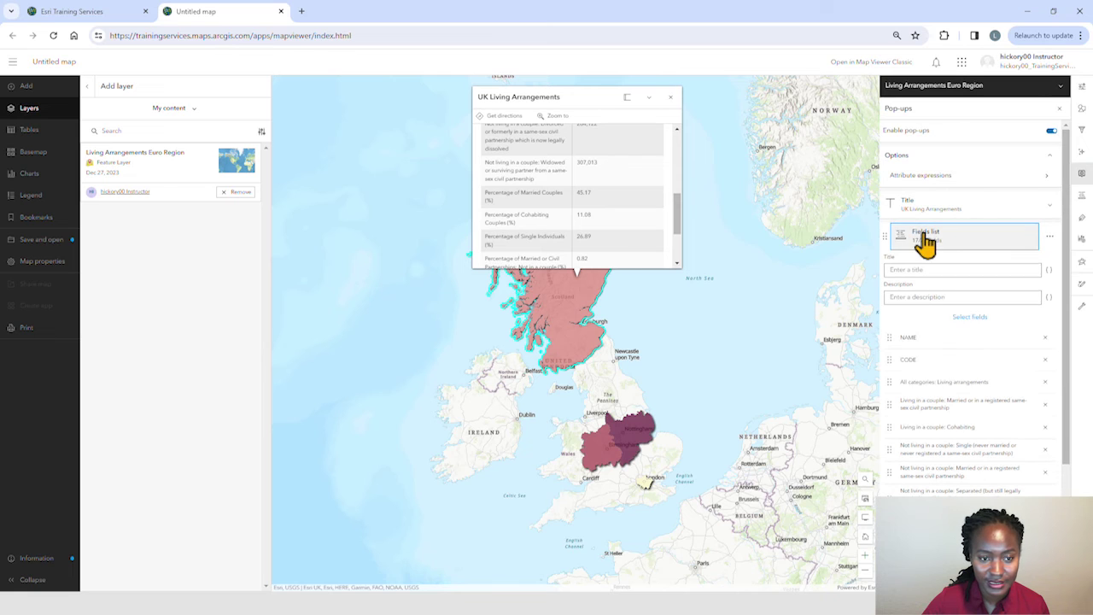
pyautogui.scroll(-3, 969, 481)
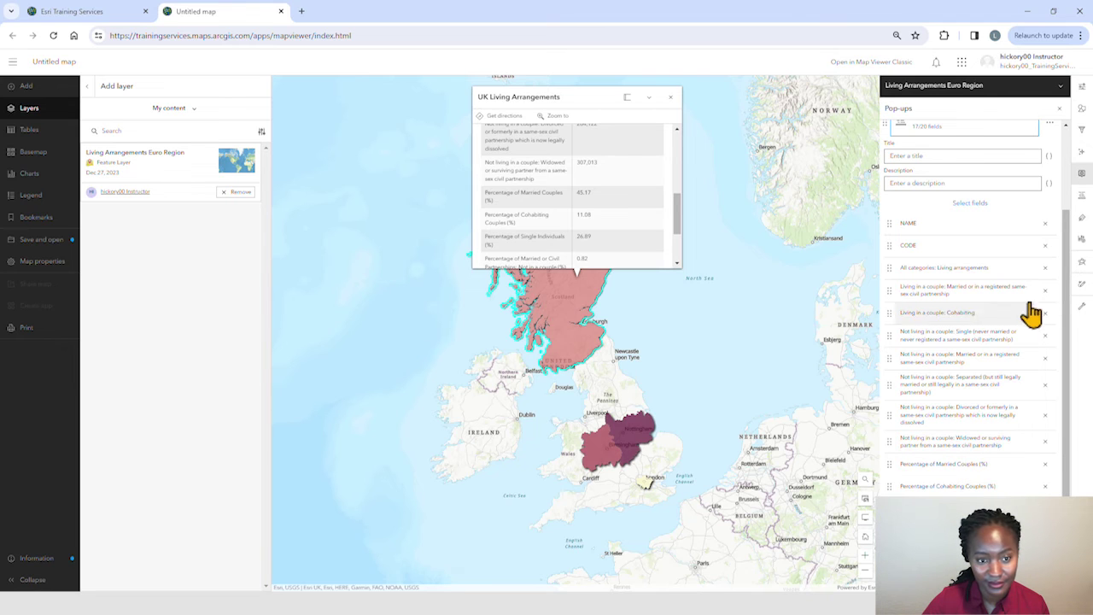
pyautogui.click(1045, 246)
pyautogui.click(1045, 254)
pyautogui.click(1047, 259)
pyautogui.click(1047, 267)
pyautogui.click(1046, 294)
pyautogui.click(1044, 316)
pyautogui.click(1046, 351)
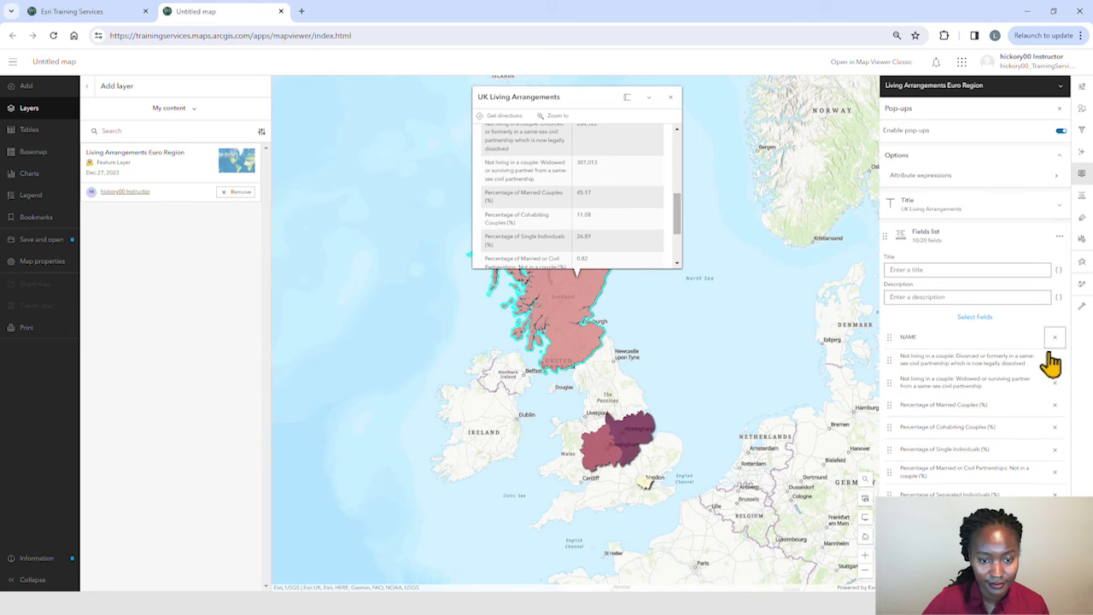
pyautogui.click(1054, 359)
pyautogui.click(1055, 359)
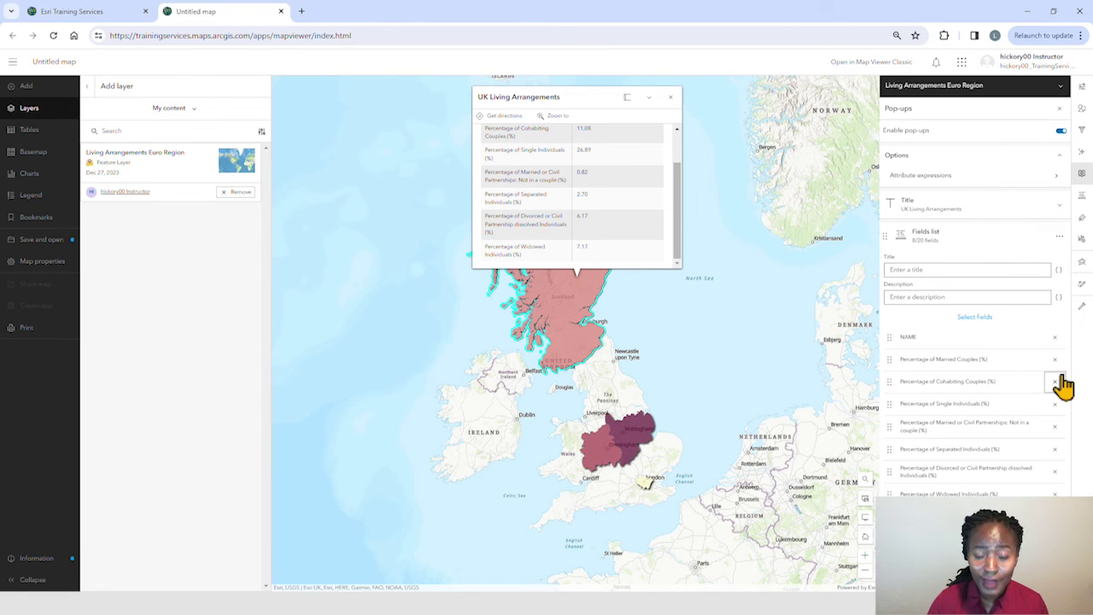
pyautogui.click(974, 546)
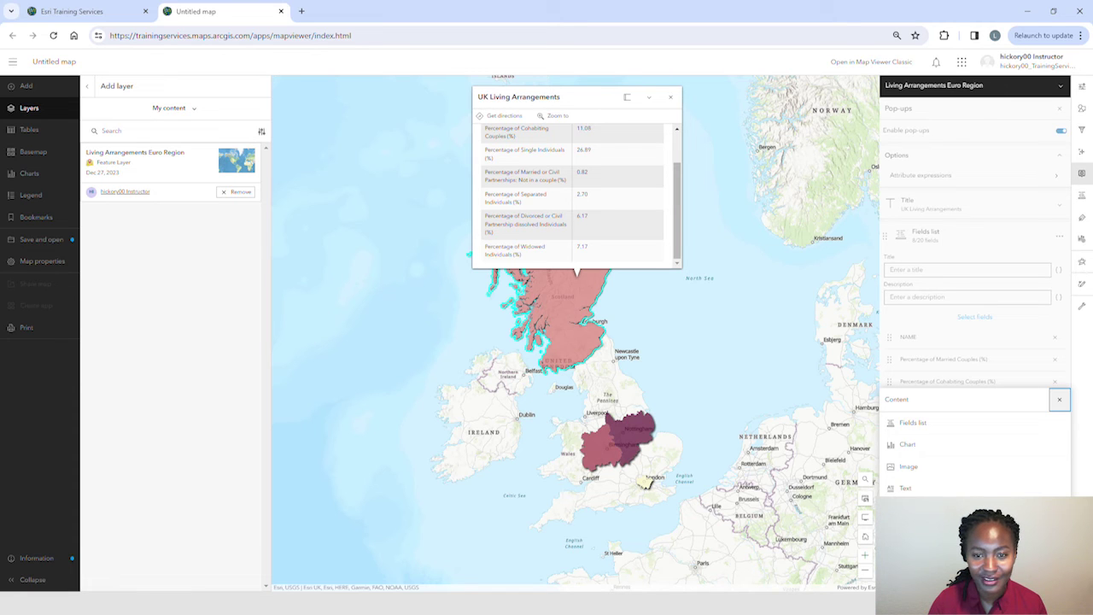
# Step: Add a horizontal chart of Married Couples, Single and Separated Individuals percentages
pyautogui.click(973, 444)
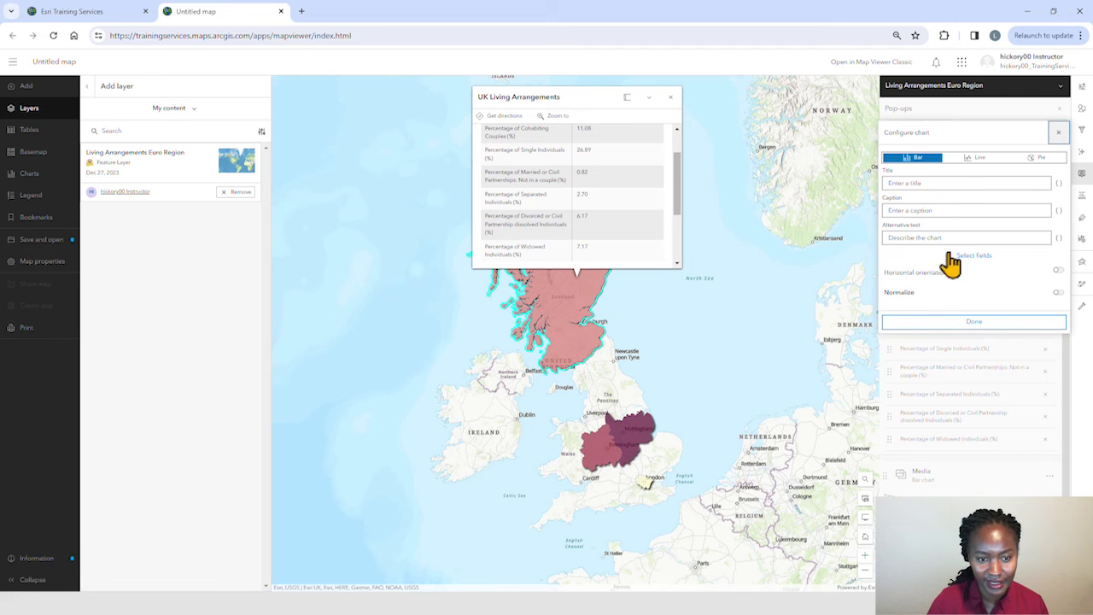
pyautogui.click(949, 256)
pyautogui.scroll(-6, 981, 408)
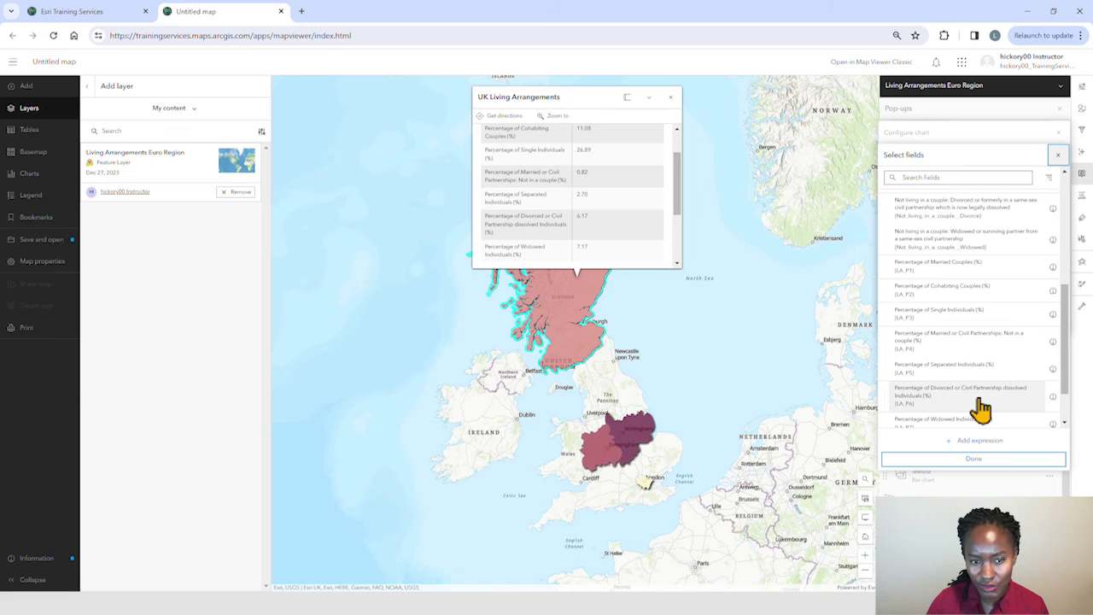
pyautogui.click(962, 271)
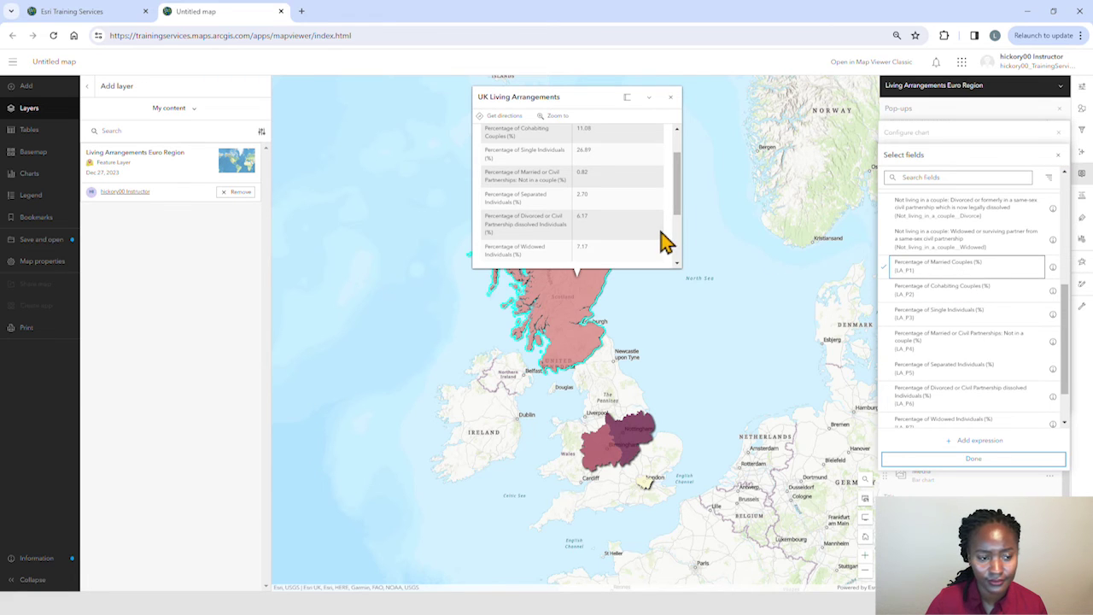
pyautogui.scroll(-3, 664, 243)
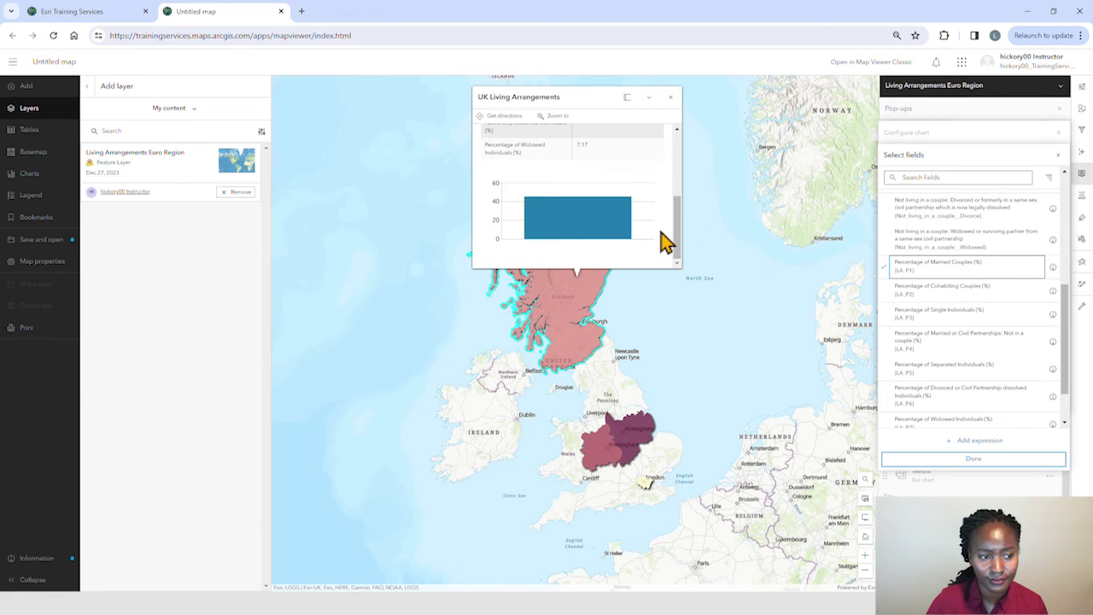
pyautogui.click(968, 315)
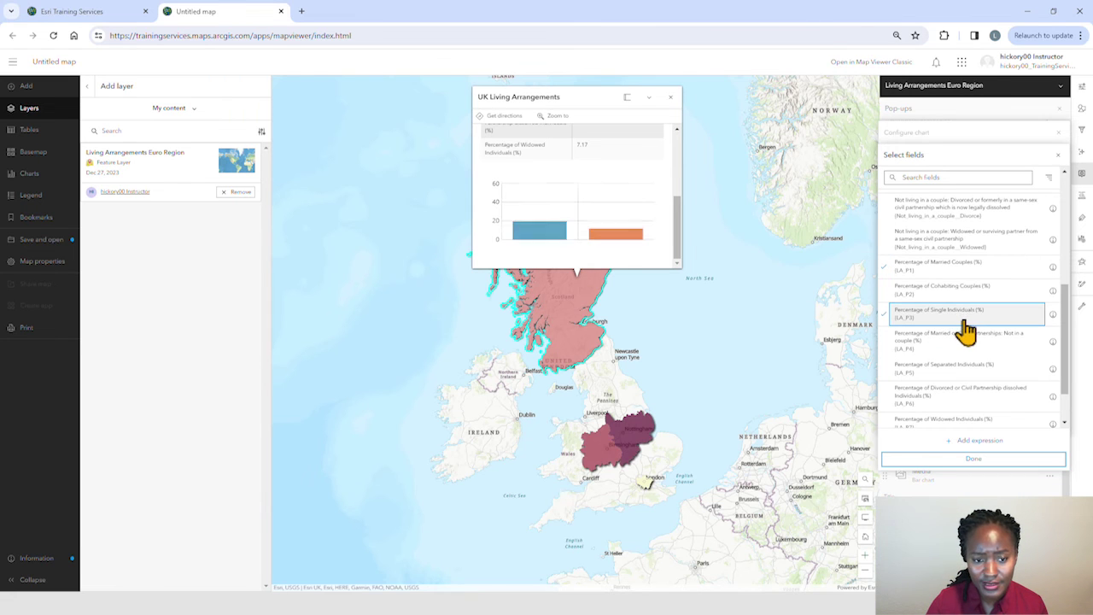
pyautogui.scroll(-2, 966, 329)
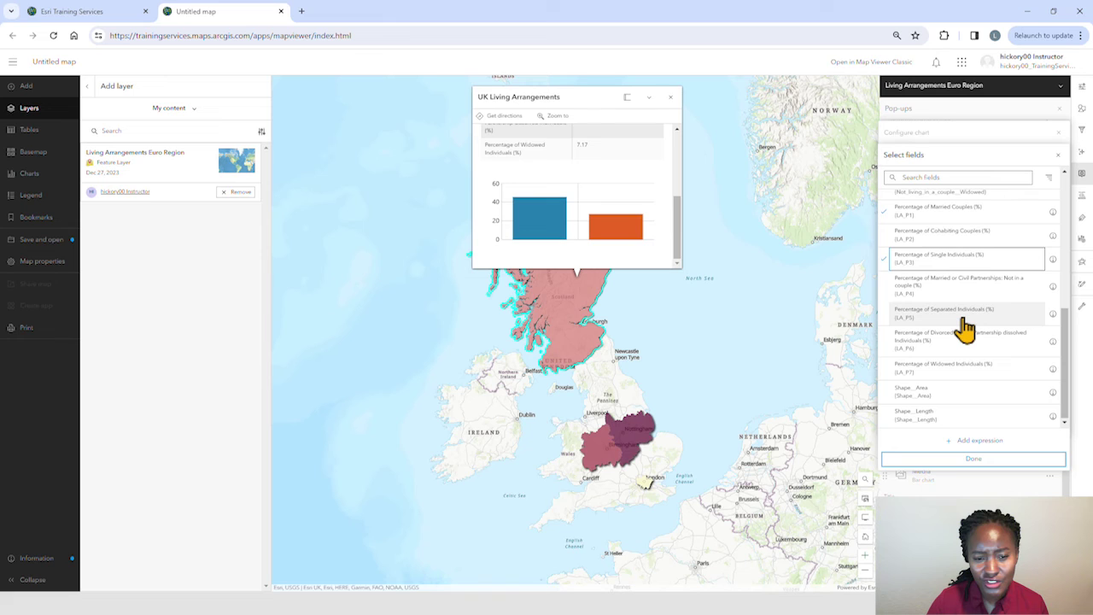
pyautogui.click(965, 329)
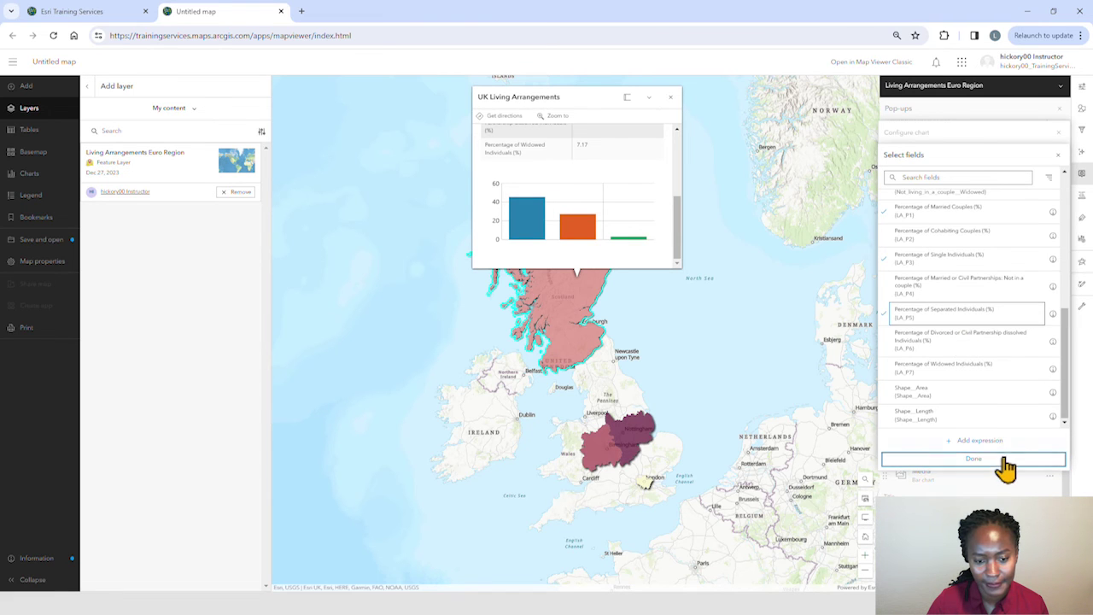
pyautogui.click(943, 459)
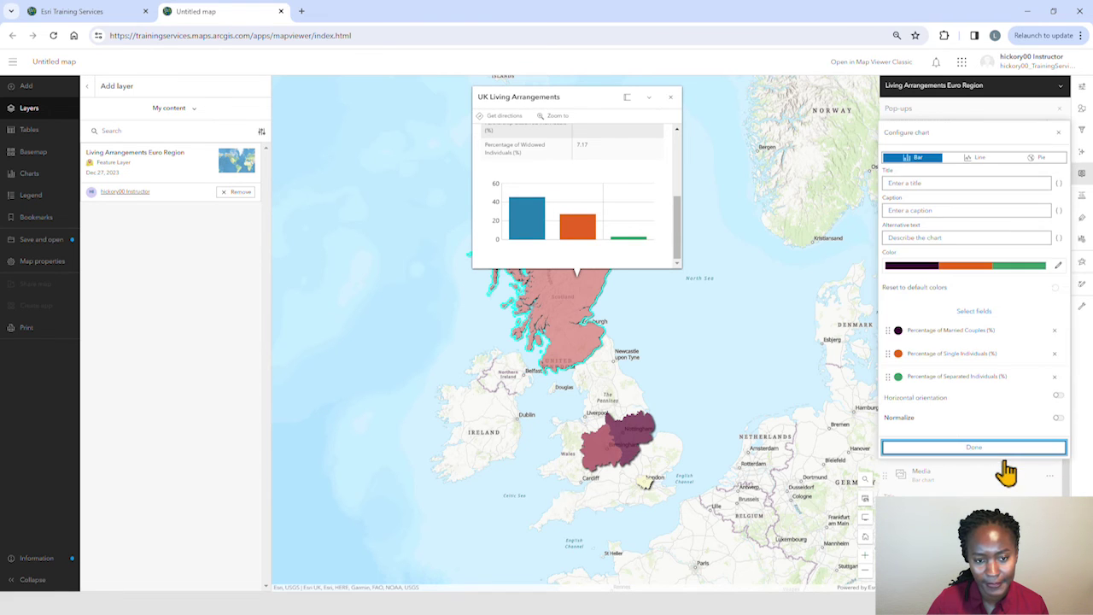
pyautogui.click(1057, 397)
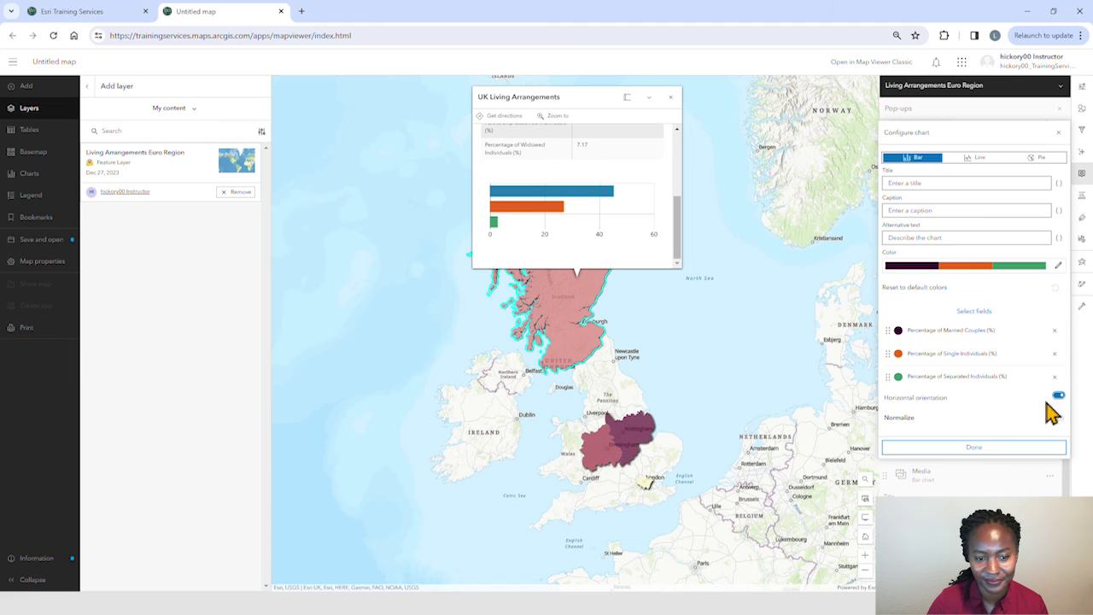
pyautogui.click(974, 447)
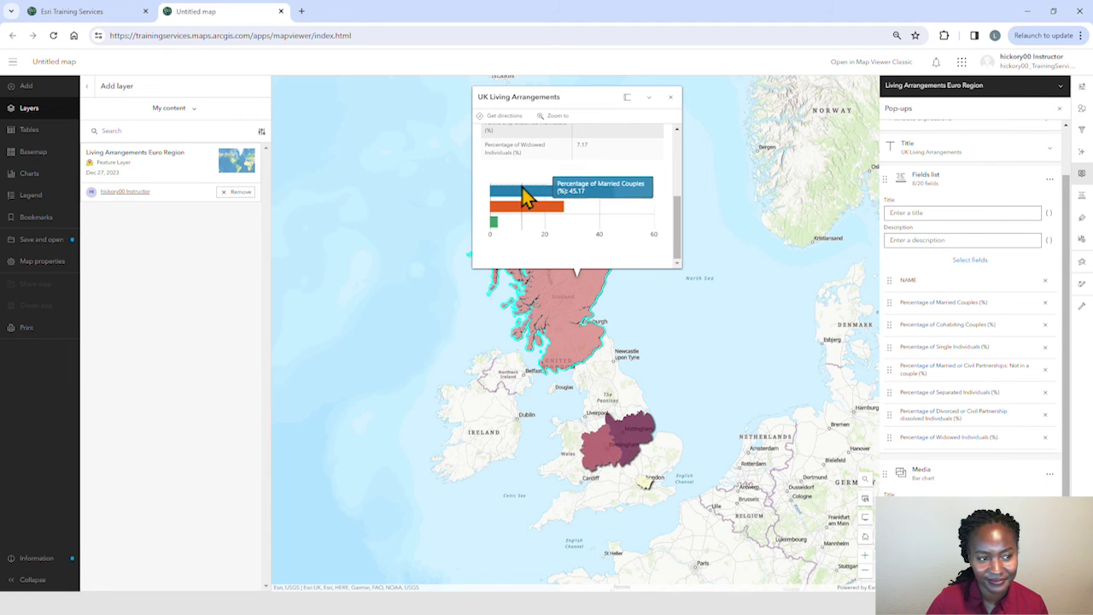
pyautogui.moveTo(517, 220)
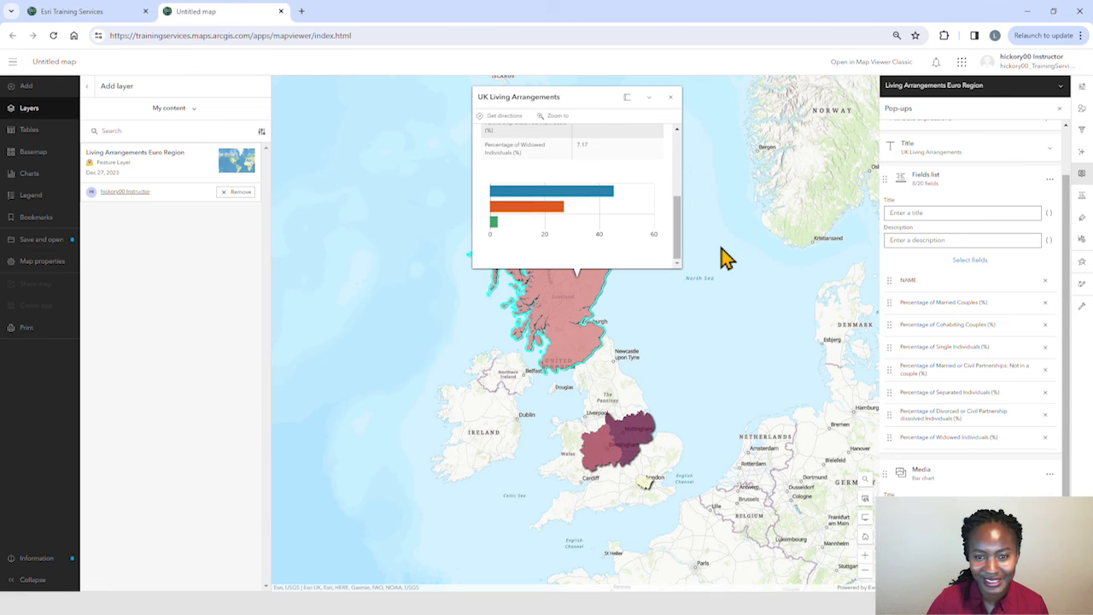
# Step: Close the pop-up, view the legend, and switch the basemap to Light Gray Canvas
pyautogui.click(670, 97)
pyautogui.click(38, 198)
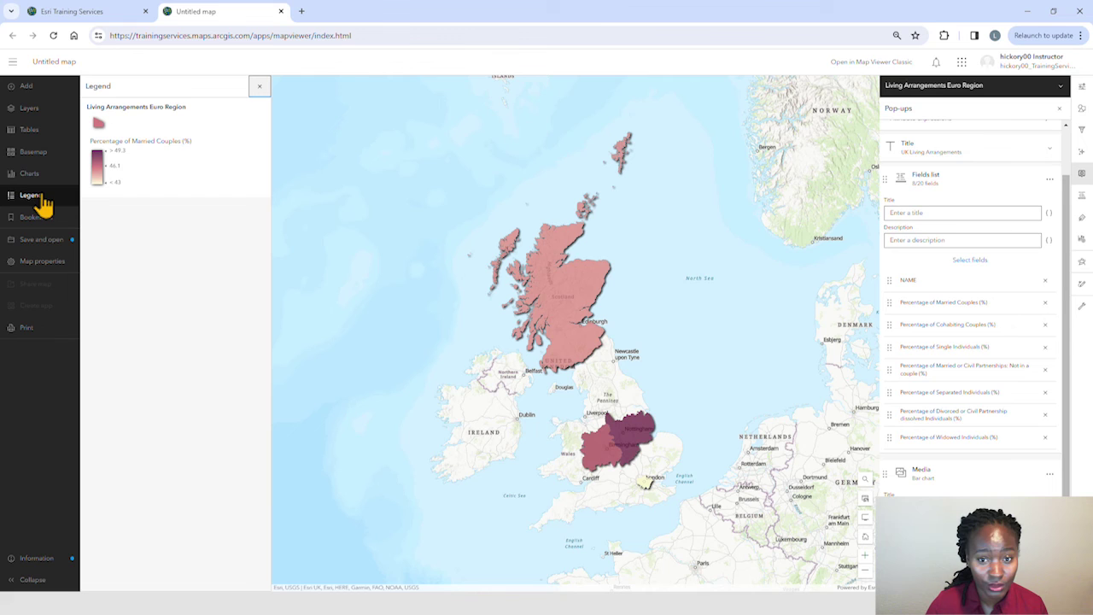
pyautogui.click(34, 162)
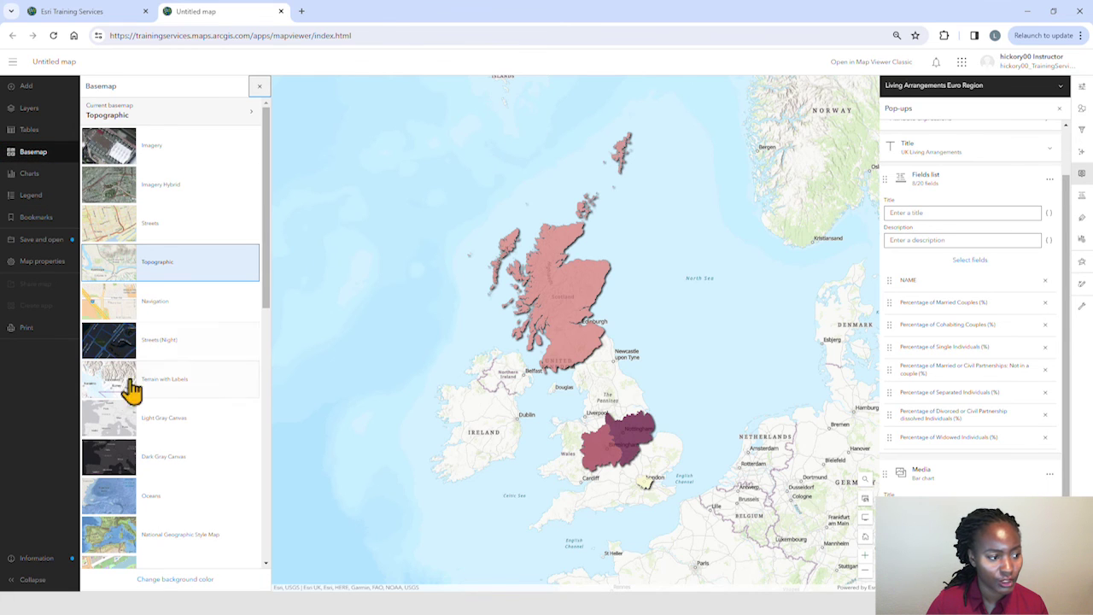
pyautogui.click(132, 438)
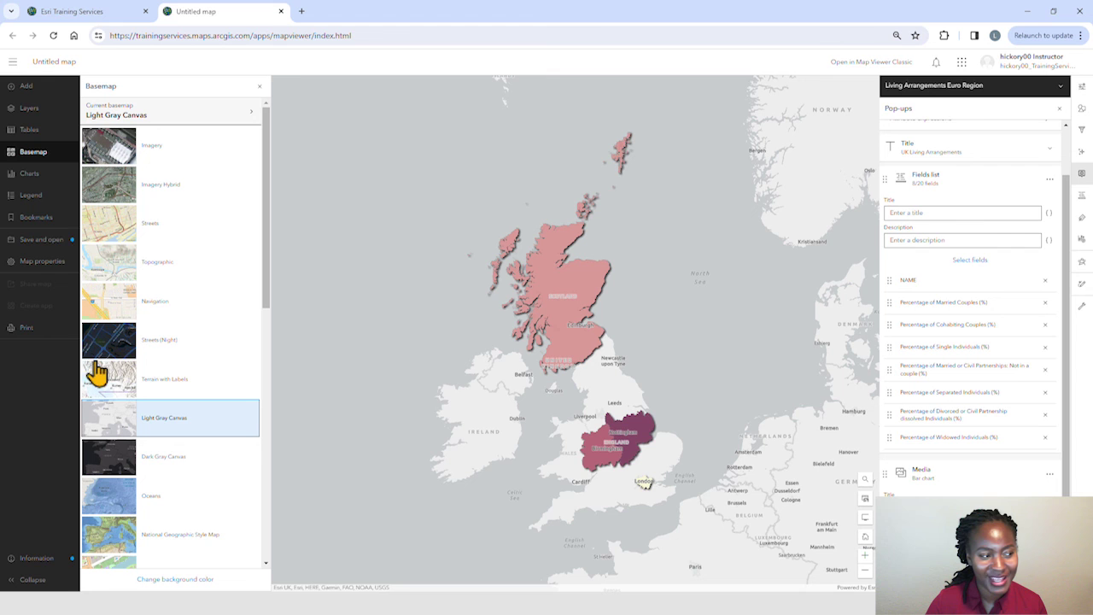
pyautogui.click(38, 241)
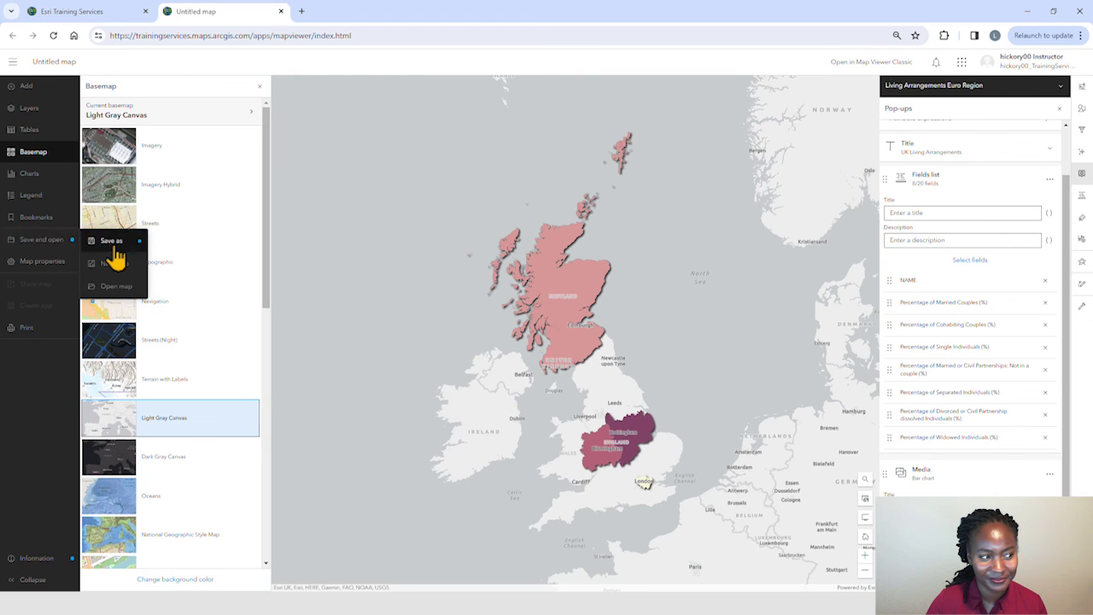
pyautogui.click(111, 245)
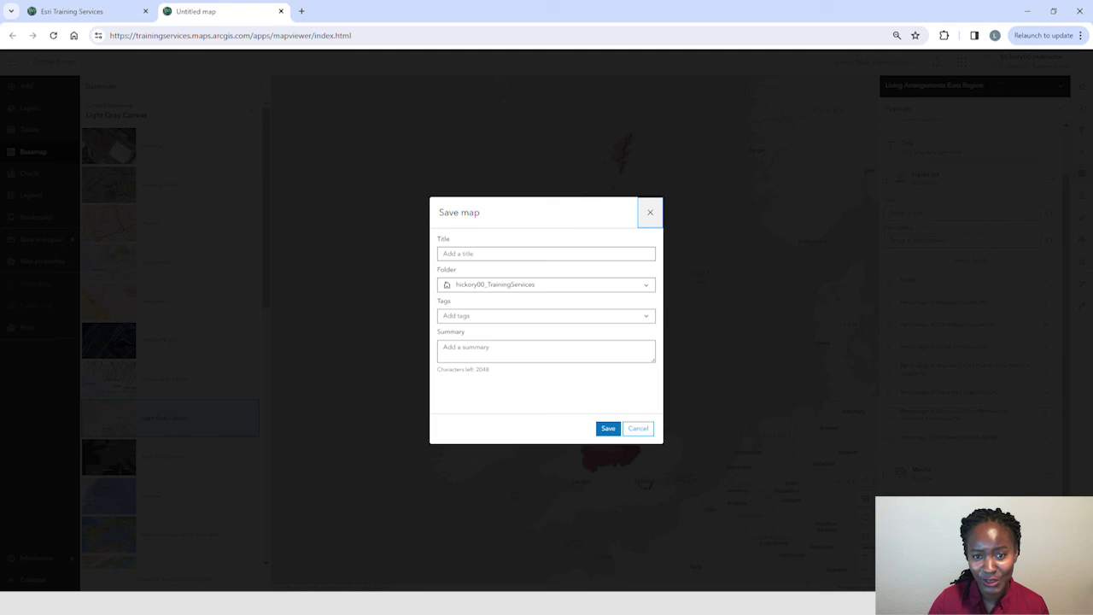
pyautogui.click(647, 430)
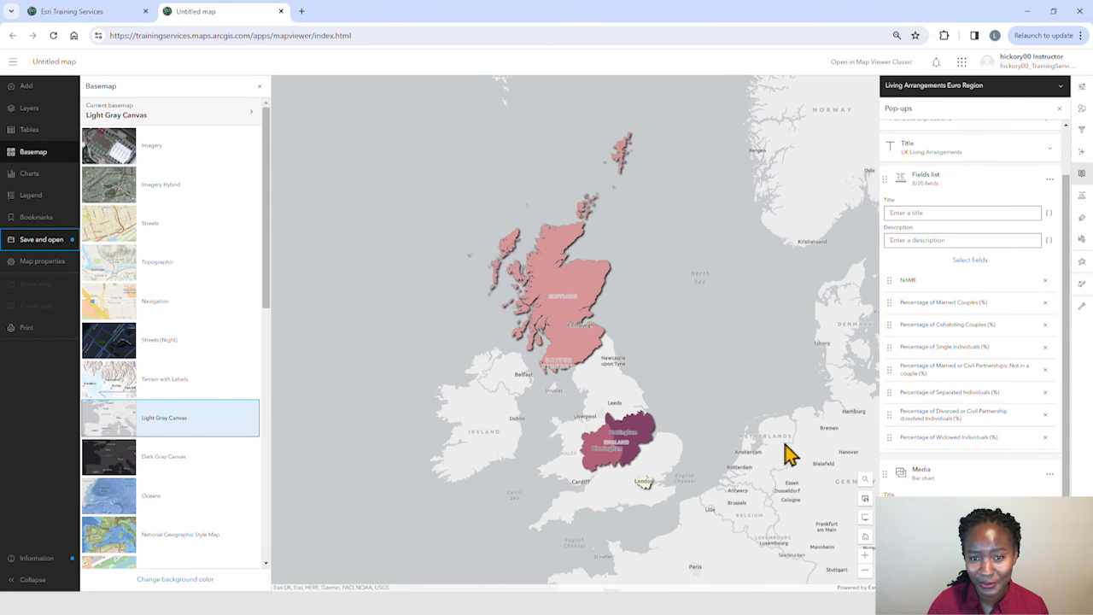